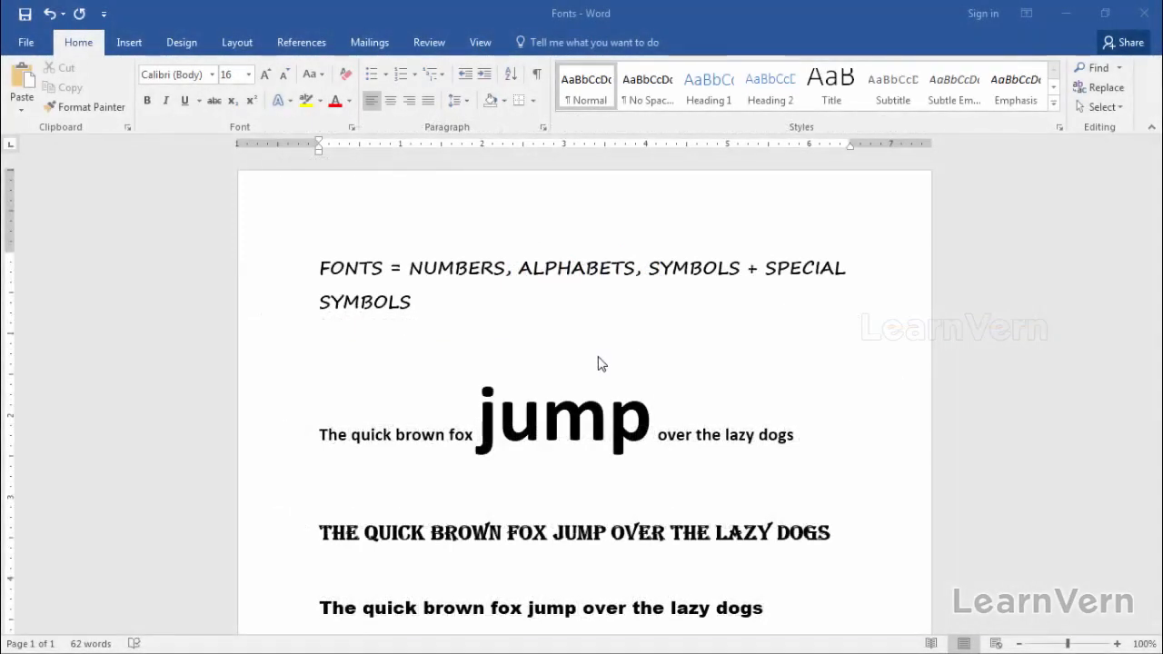
Look through the document and compare the fonts and sizes applied to the sample sentences.
{"action": "scroll", "coordinate": [603, 365], "scroll_direction": "down", "scroll_amount": 5}
{"action": "scroll", "coordinate": [606, 366], "scroll_direction": "down", "scroll_amount": 4}
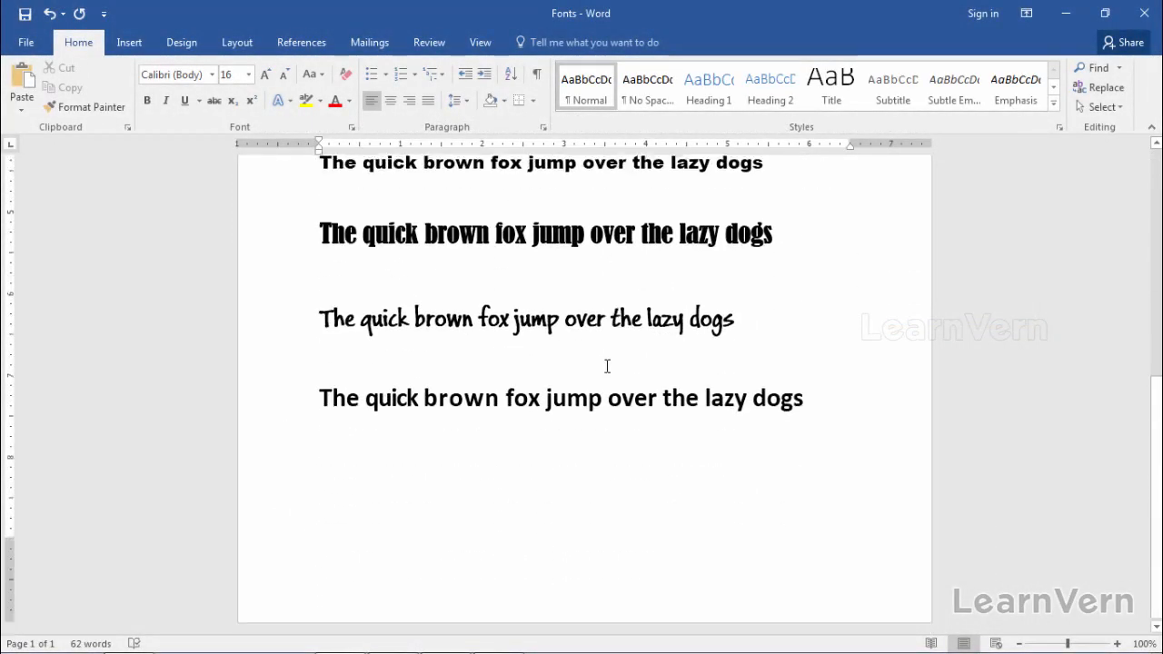
{"action": "scroll", "coordinate": [609, 383], "scroll_direction": "up", "scroll_amount": 10}
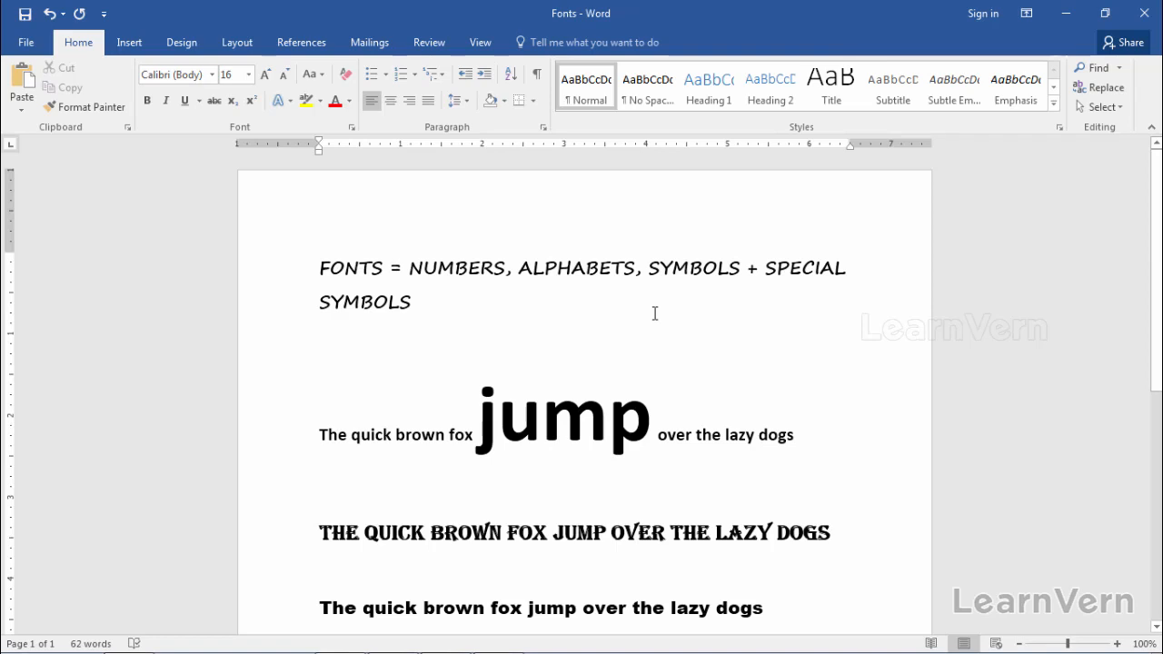
{"action": "left_click", "coordinate": [653, 314]}
{"action": "scroll", "coordinate": [826, 394], "scroll_direction": "down", "scroll_amount": 2}
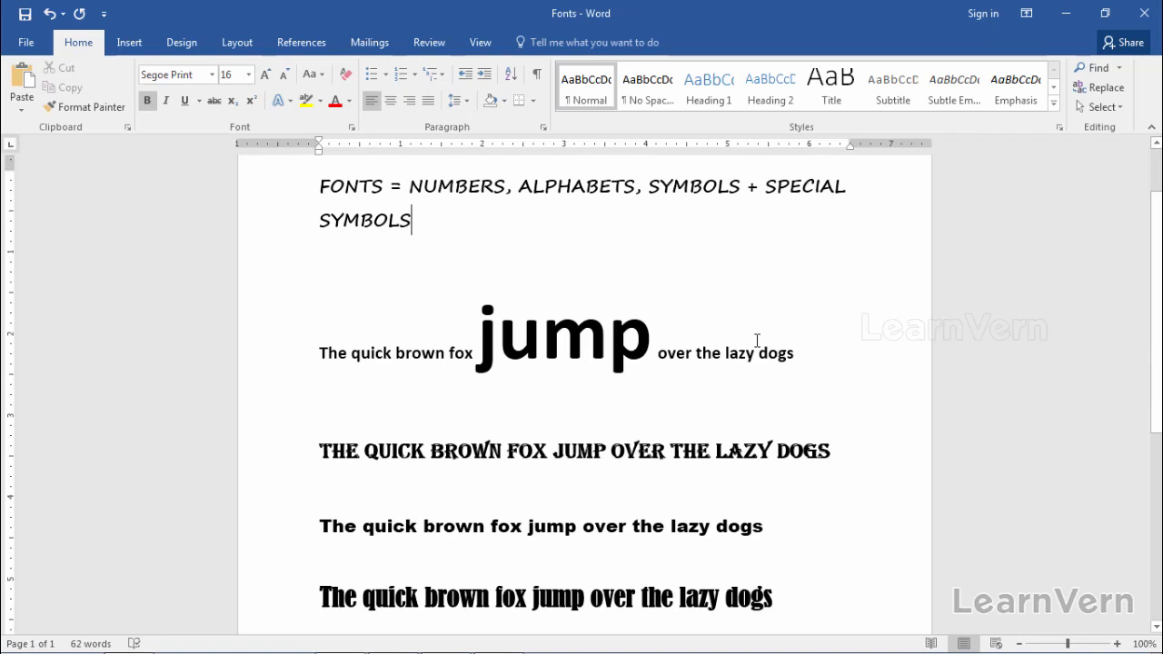
{"action": "left_click", "coordinate": [333, 352]}
{"action": "scroll", "coordinate": [359, 330], "scroll_direction": "down", "scroll_amount": 3}
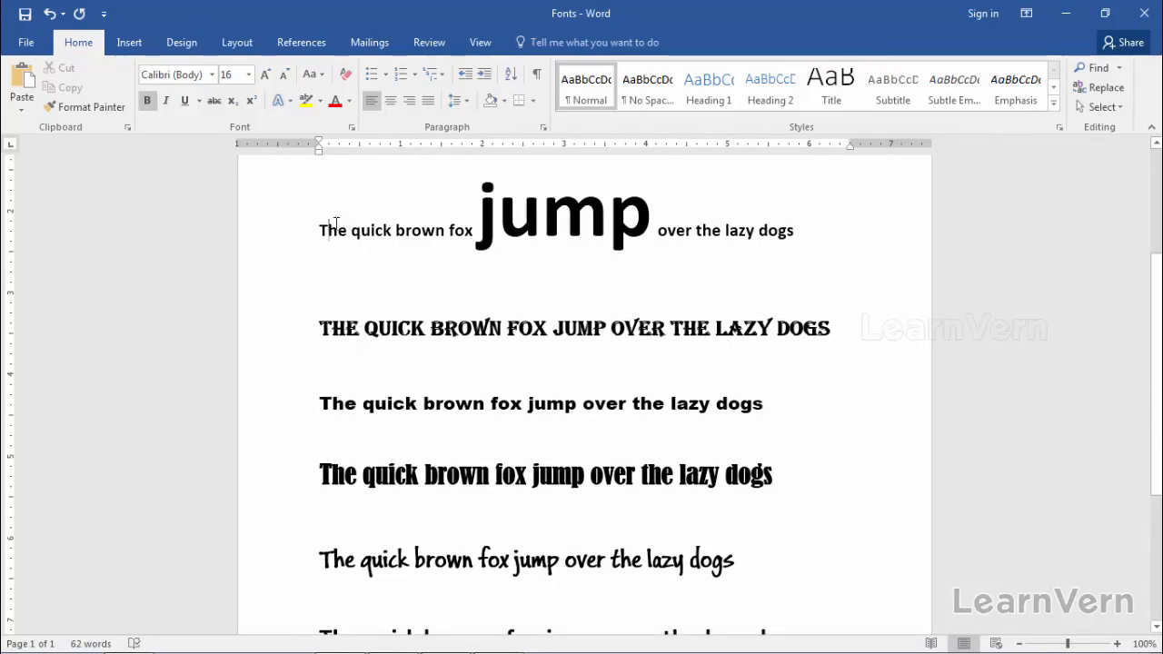
{"action": "left_click", "coordinate": [285, 230]}
{"action": "left_click", "coordinate": [279, 338]}
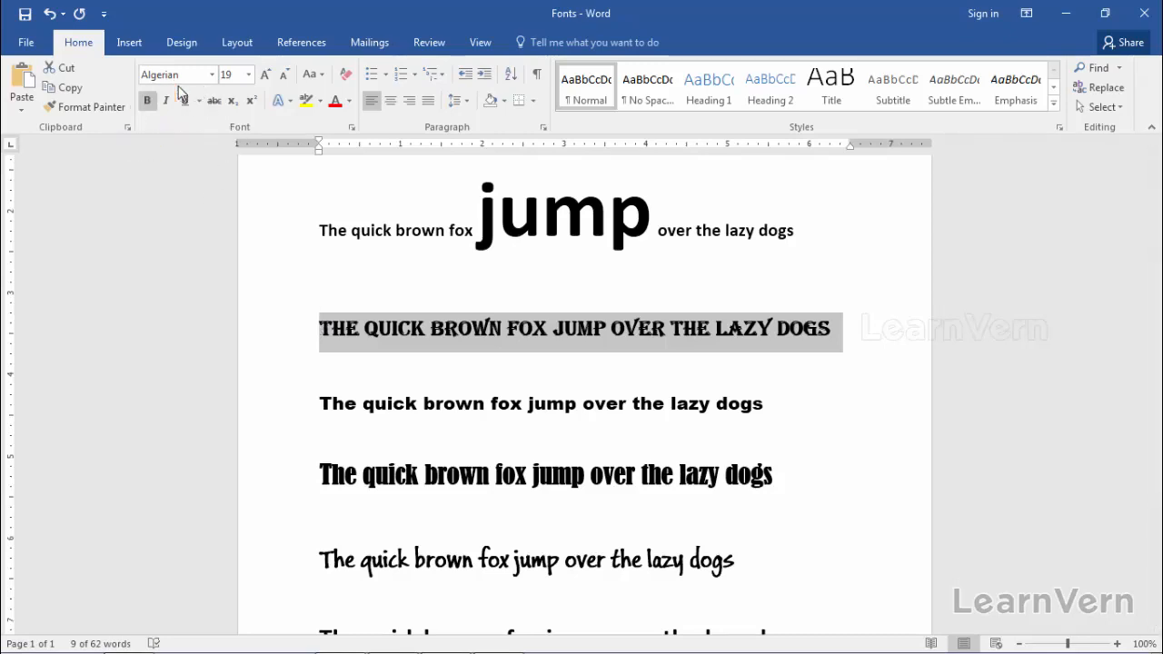
{"action": "left_click", "coordinate": [299, 413]}
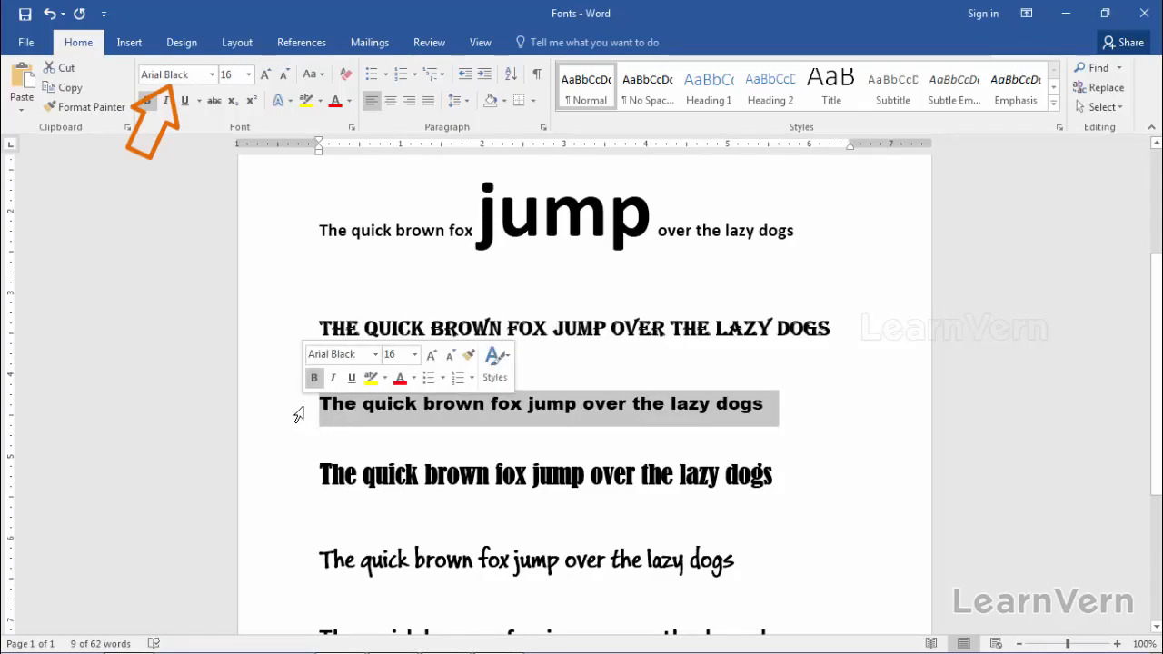
{"action": "left_click", "coordinate": [298, 483]}
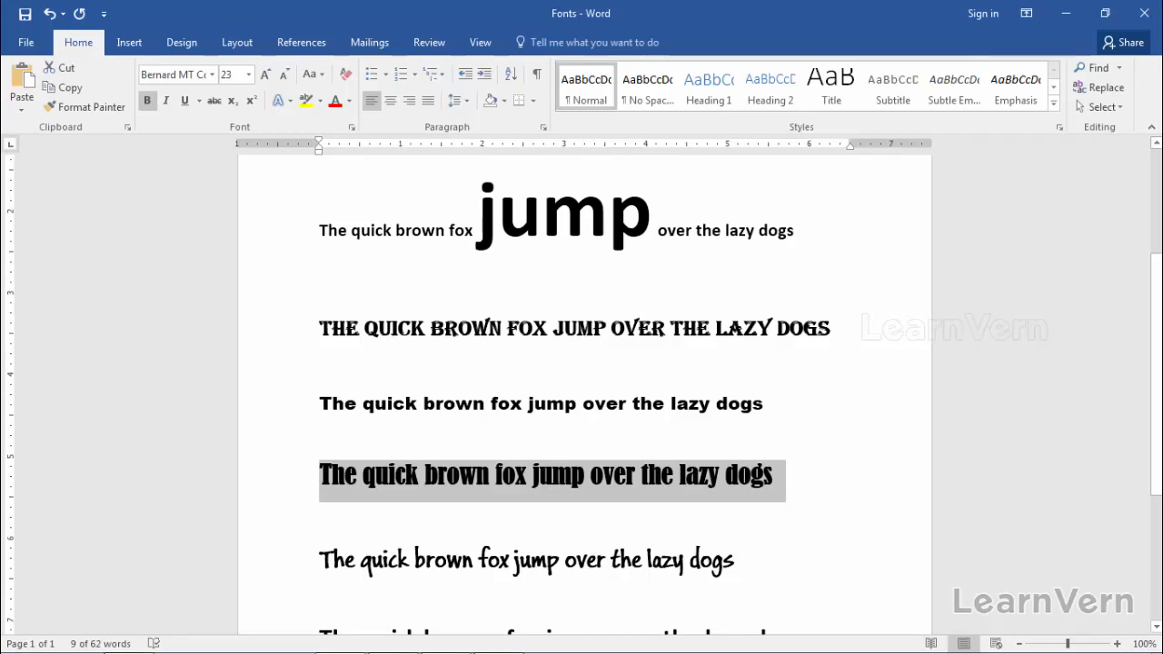
Change the font of the Algerian sentence below the large "jump" line to Arial Black.
{"action": "triple_click", "coordinate": [391, 325]}
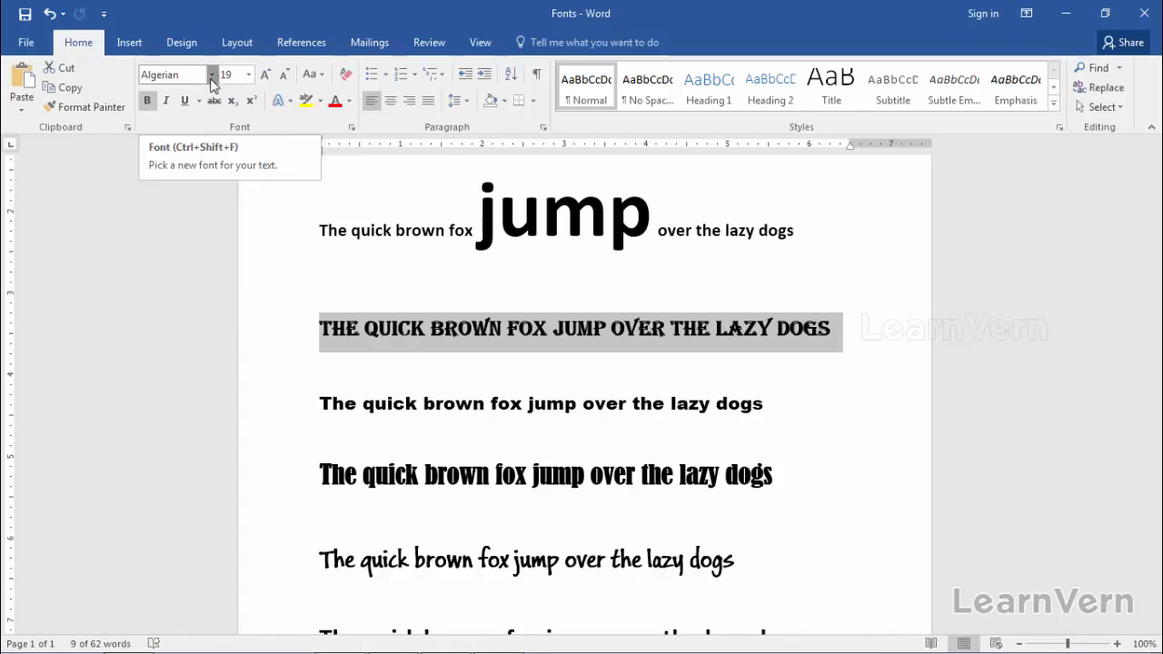
{"action": "left_click", "coordinate": [212, 80]}
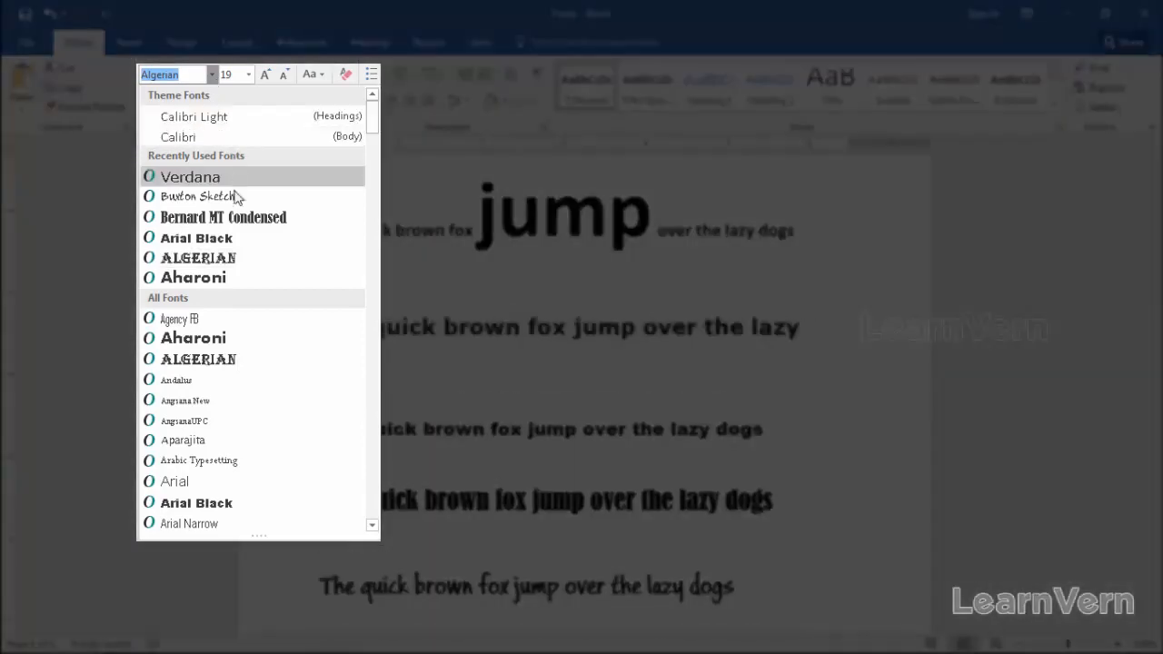
{"action": "mouse_move", "coordinate": [373, 131]}
{"action": "left_mouse_down"}
{"action": "mouse_move", "coordinate": [353, 285]}
{"action": "mouse_move", "coordinate": [371, 390]}
{"action": "mouse_move", "coordinate": [354, 461]}
{"action": "mouse_move", "coordinate": [364, 473]}
{"action": "mouse_move", "coordinate": [378, 113]}
{"action": "left_mouse_up"}
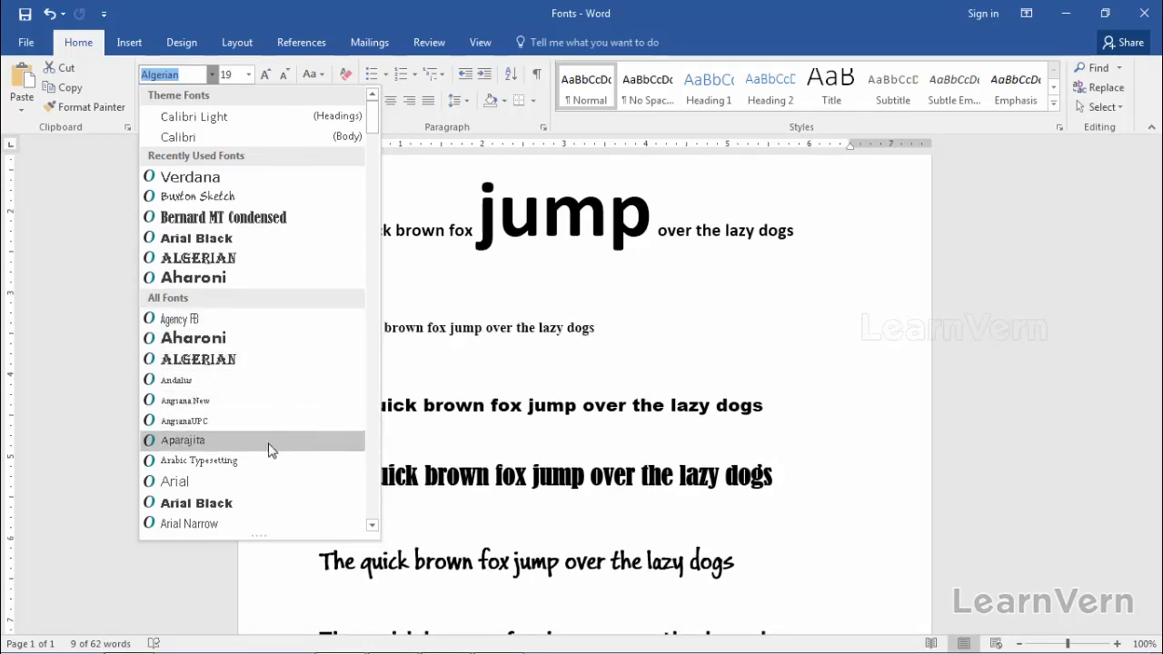
{"action": "left_click", "coordinate": [270, 505]}
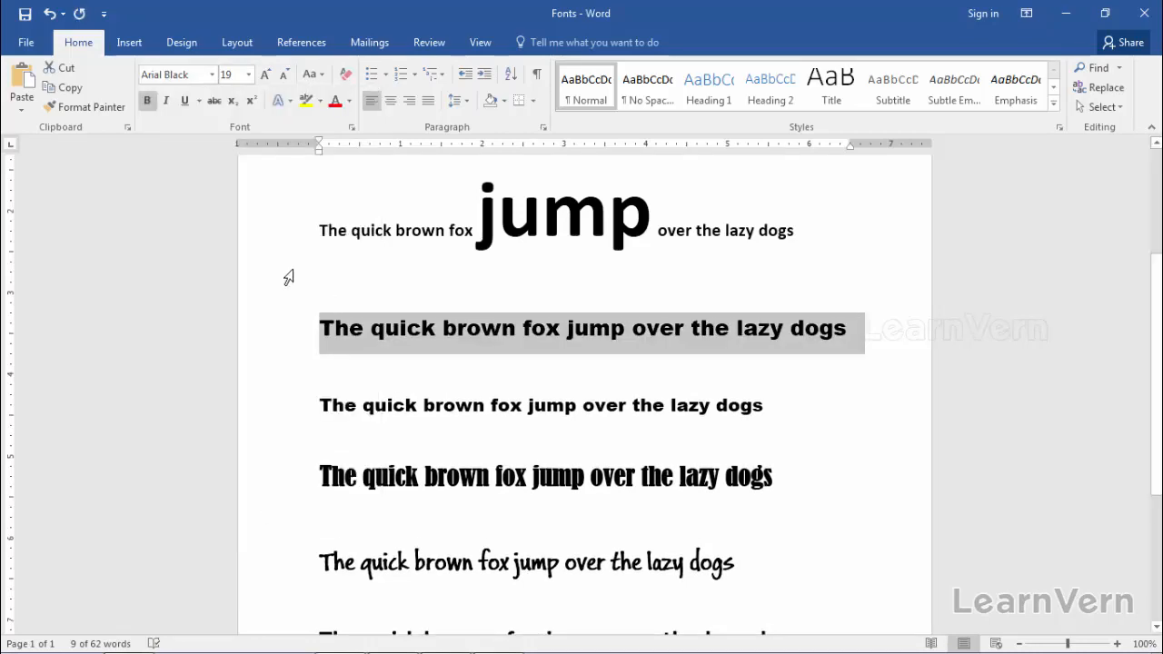
Set the font size of the selected Arial Black sentence to 20.
{"action": "left_click", "coordinate": [249, 81]}
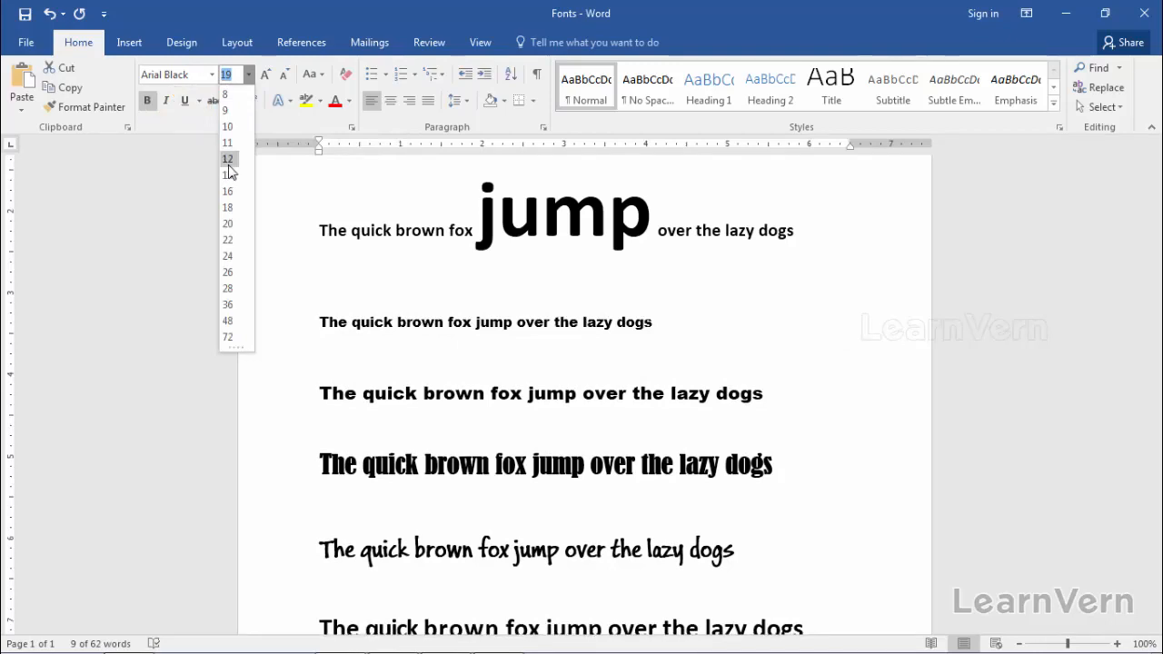
{"action": "left_click", "coordinate": [227, 74]}
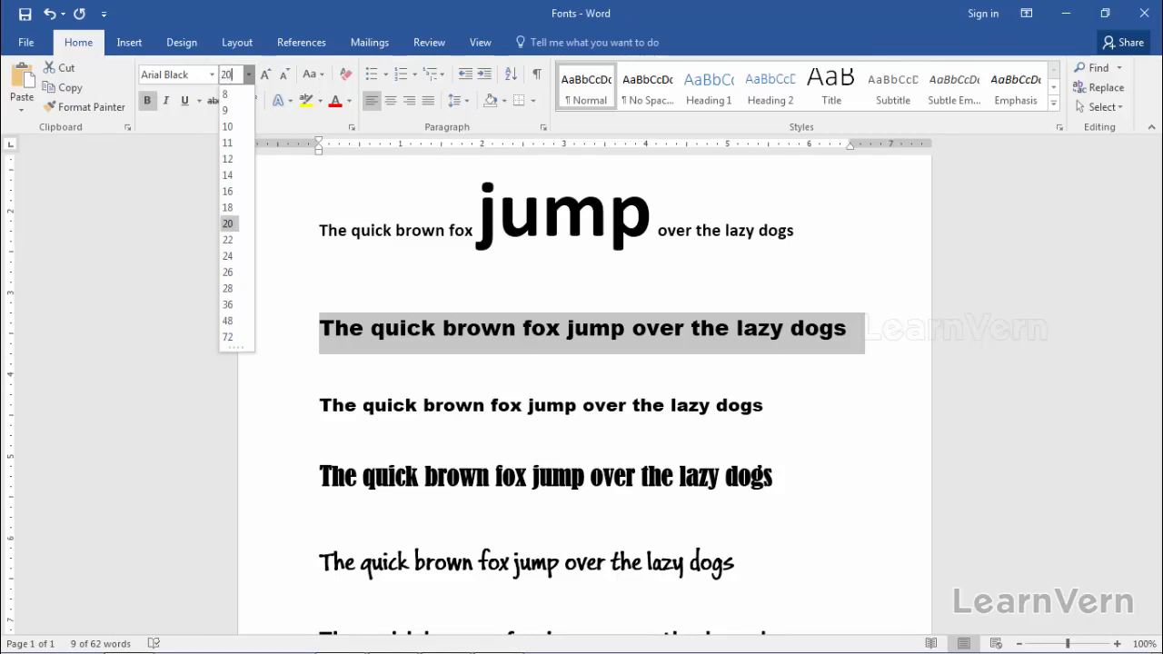
{"action": "left_click", "coordinate": [227, 224]}
{"action": "left_click", "coordinate": [458, 383]}
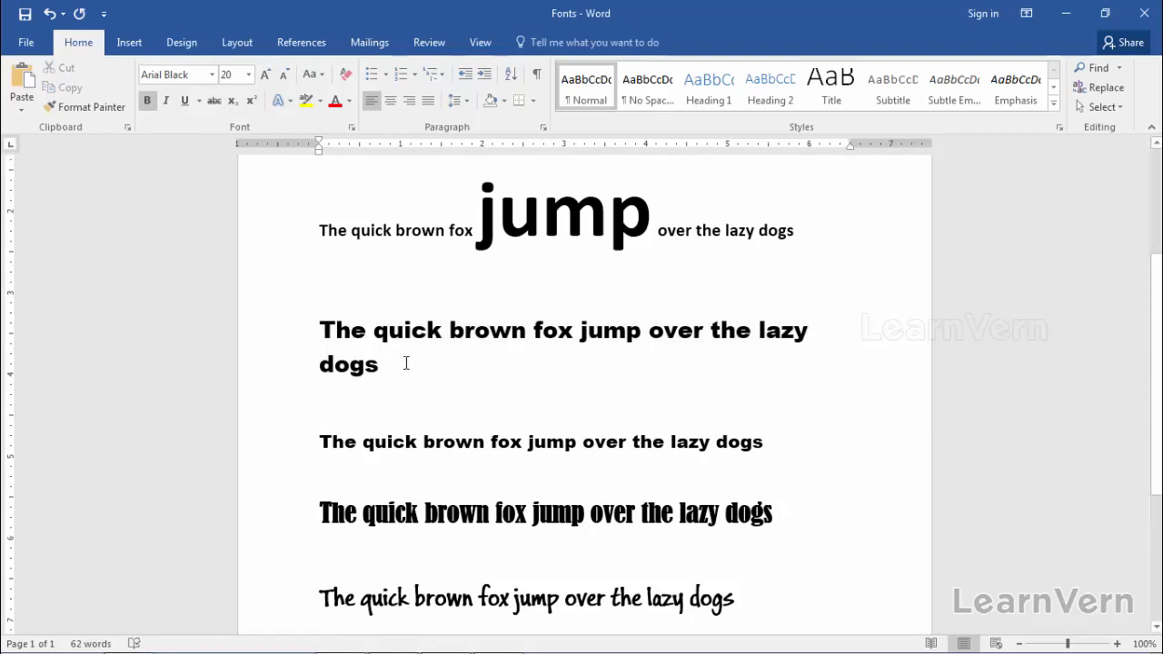
Remove bold from the size 20 Arial Black sentence and from the word "quick" in the line with the large "jump".
{"action": "double_click", "coordinate": [306, 324]}
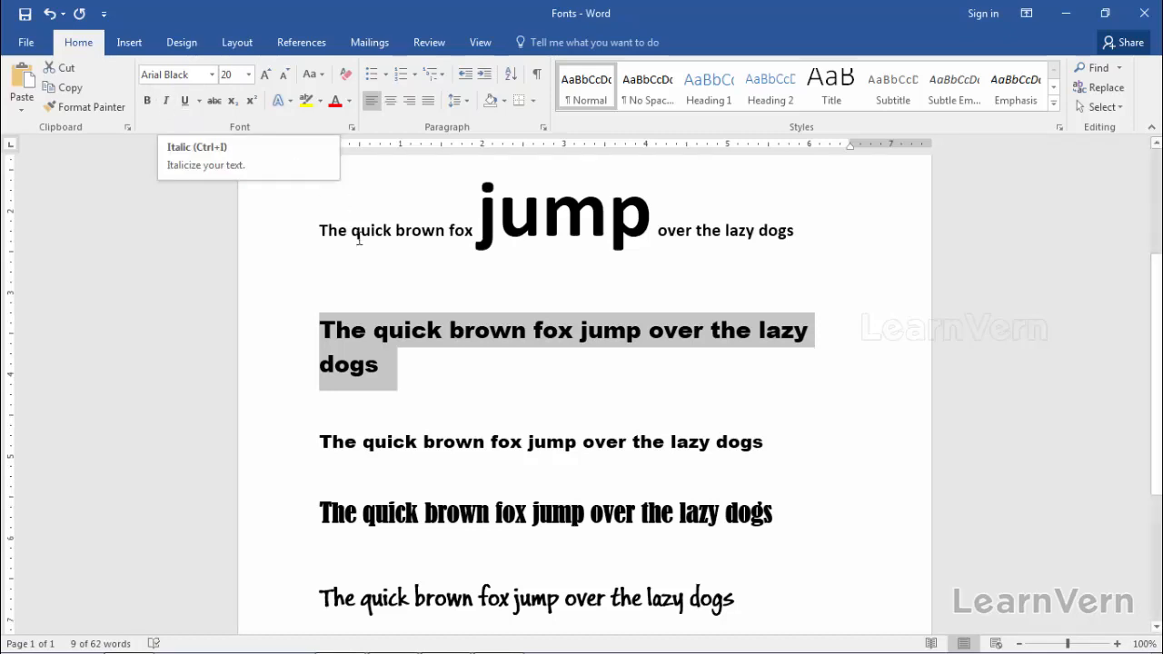
{"action": "left_click", "coordinate": [370, 271]}
{"action": "double_click", "coordinate": [361, 230]}
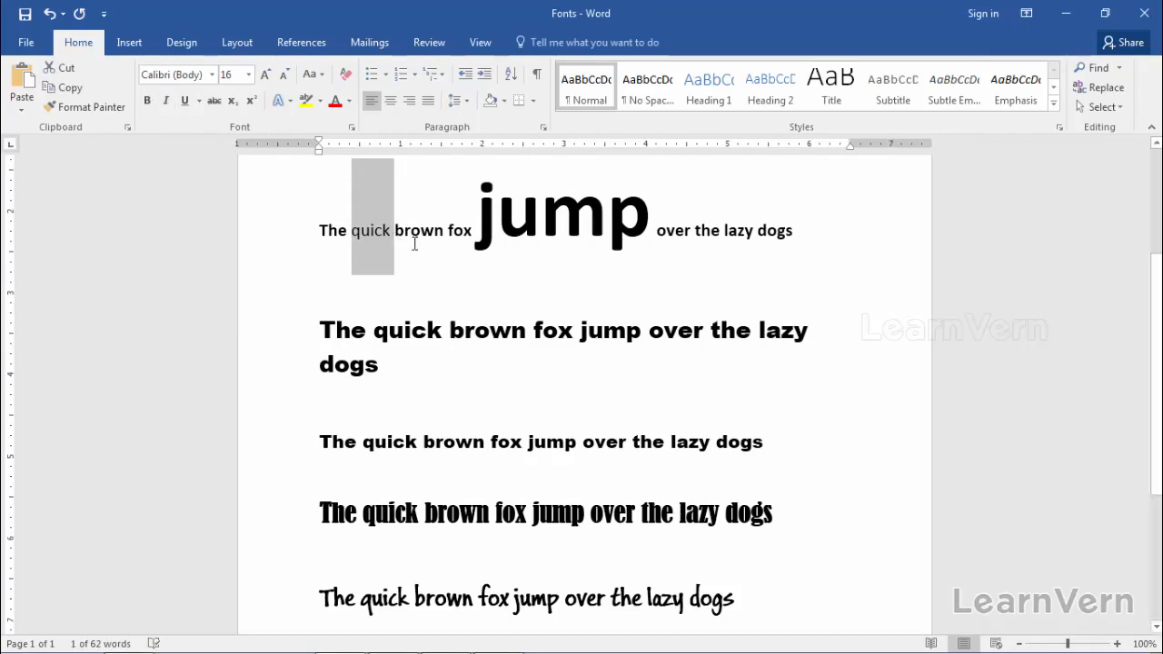
{"action": "left_click", "coordinate": [381, 238]}
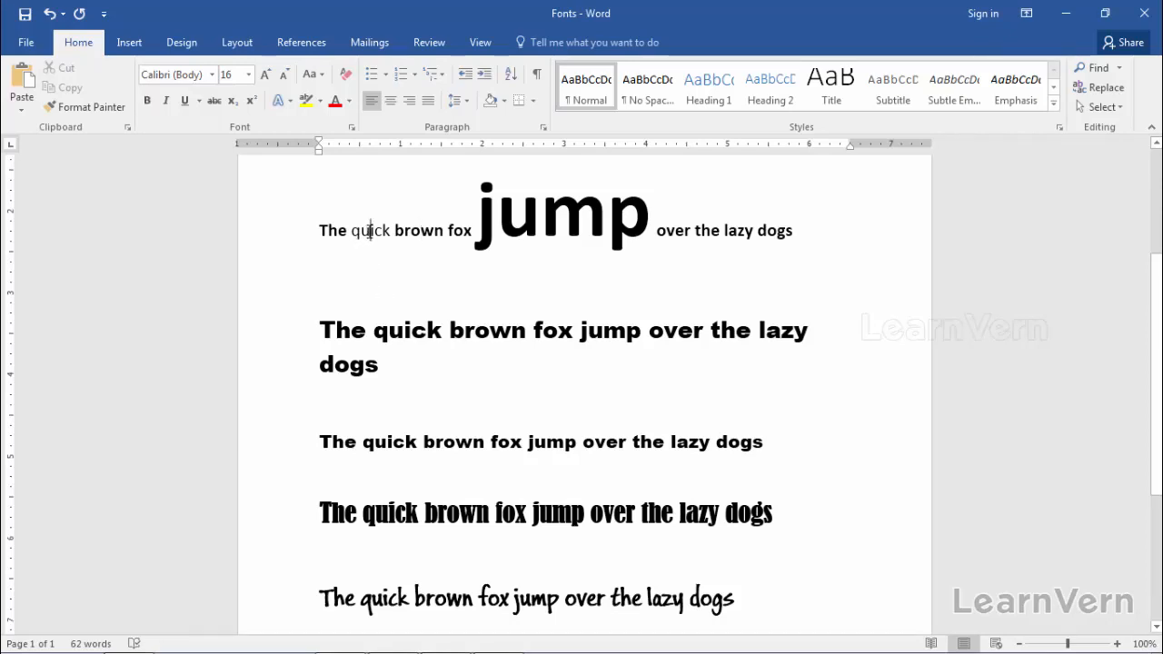
Underline the word "quick" in the line with the large "jump".
{"action": "double_click", "coordinate": [366, 231]}
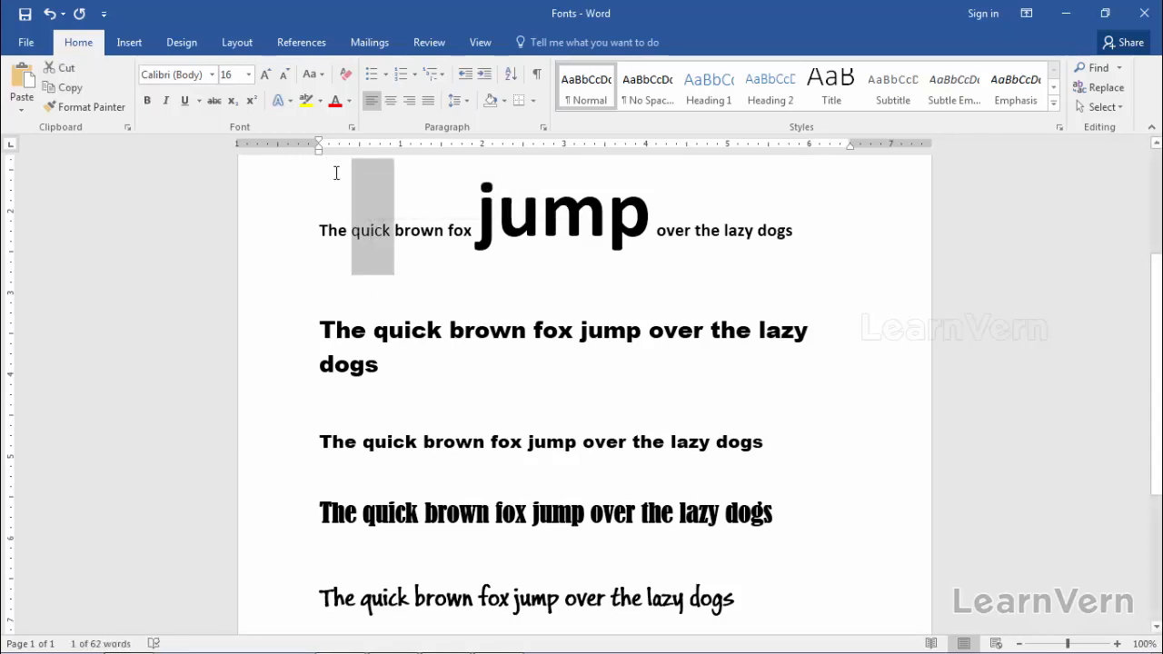
{"action": "left_click", "coordinate": [185, 101]}
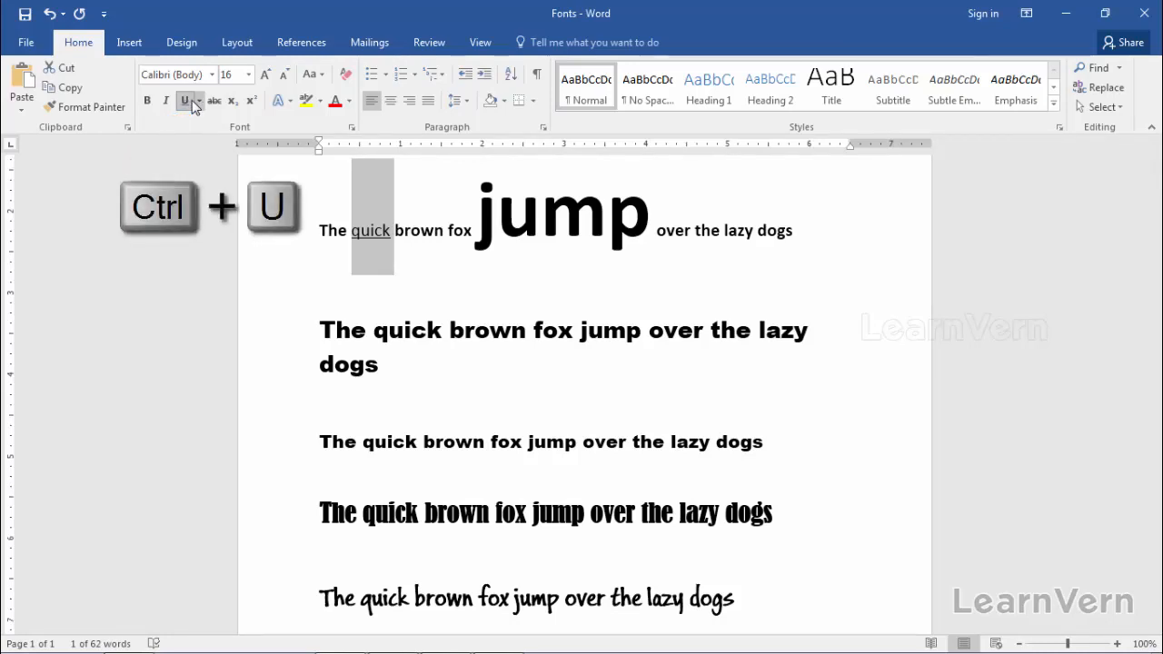
{"action": "left_click", "coordinate": [425, 233]}
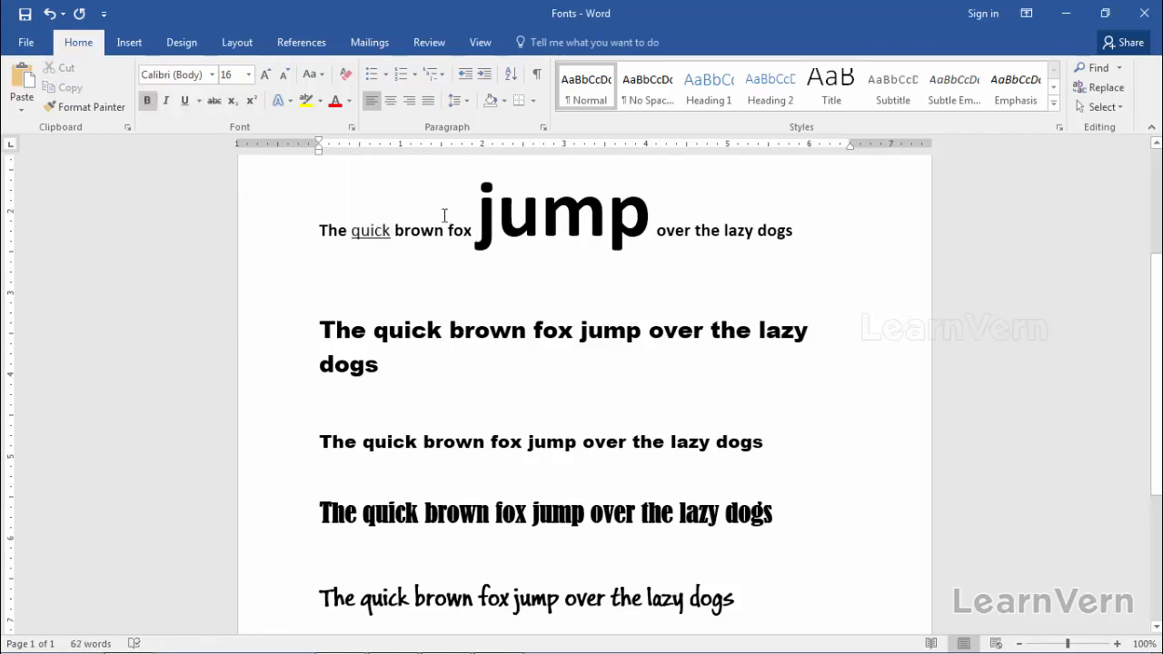
Examine the enlarged word "jump" and the letter spacing of the first words in the document's last sentence.
{"action": "left_click_drag", "start_coordinate": [476, 218], "coordinate": [651, 218]}
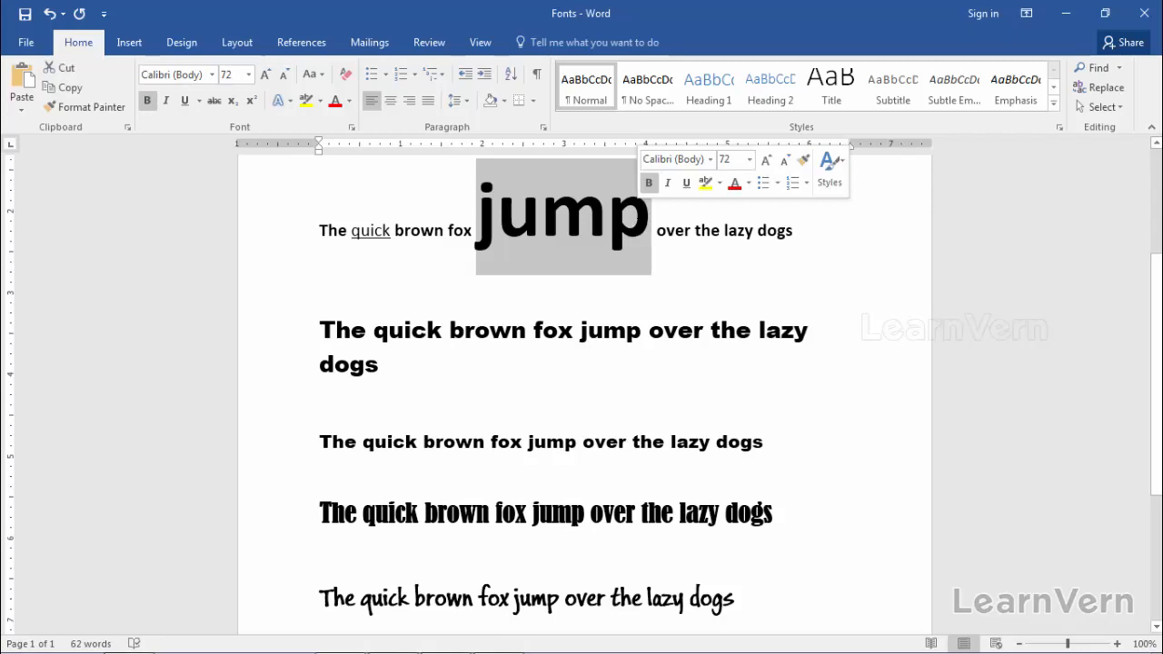
{"action": "left_click", "coordinate": [631, 299]}
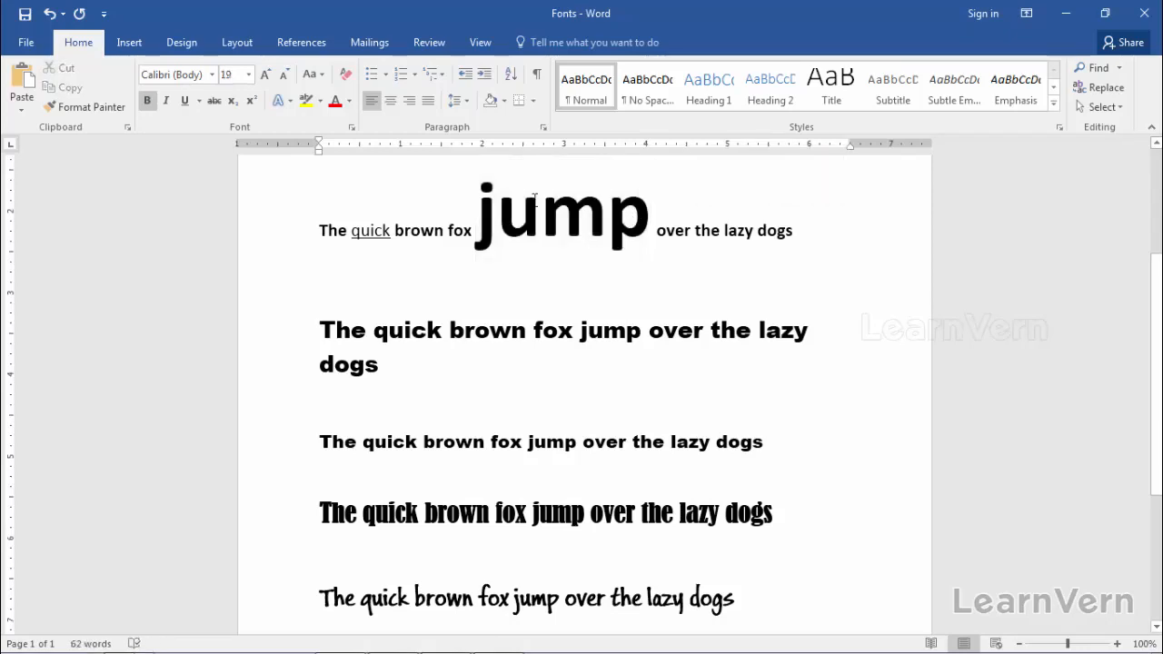
{"action": "left_click", "coordinate": [541, 213]}
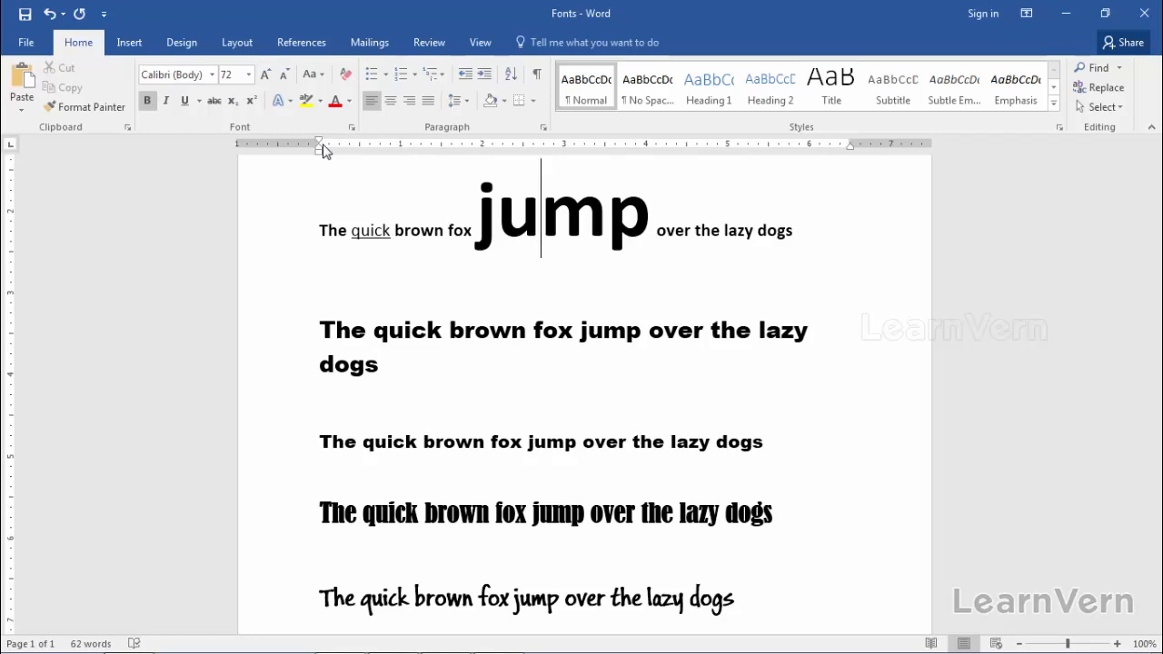
{"action": "scroll", "coordinate": [566, 309], "scroll_direction": "down", "scroll_amount": 5}
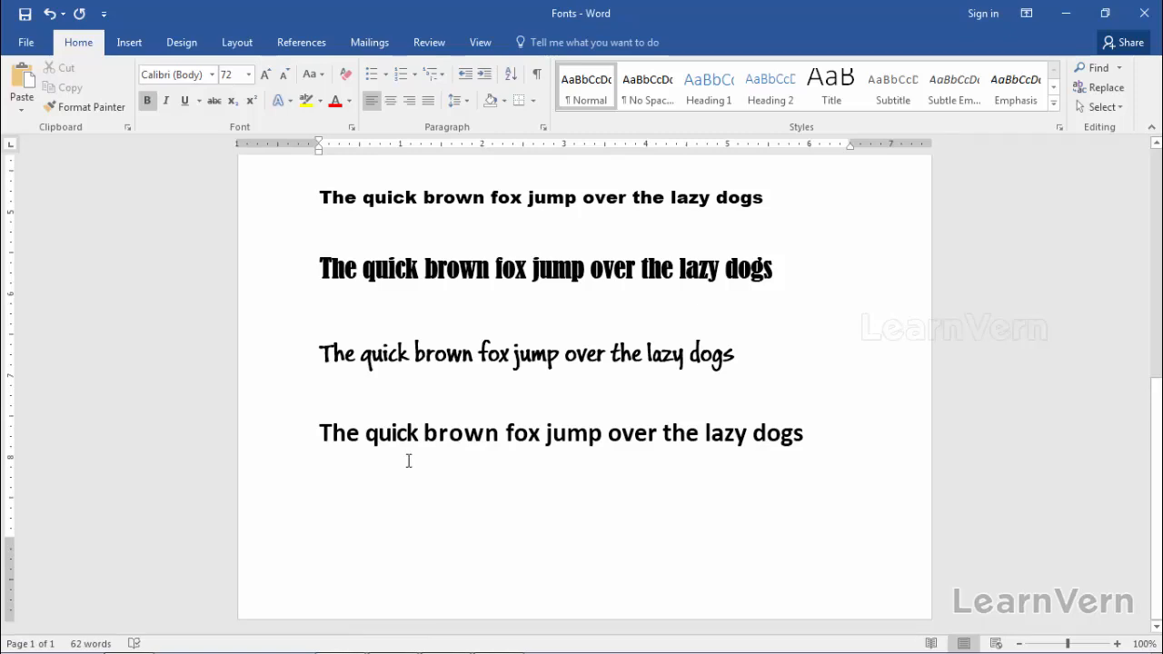
{"action": "left_click", "coordinate": [342, 433]}
{"action": "left_click", "coordinate": [464, 429]}
{"action": "left_click_drag", "start_coordinate": [316, 430], "coordinate": [505, 434]}
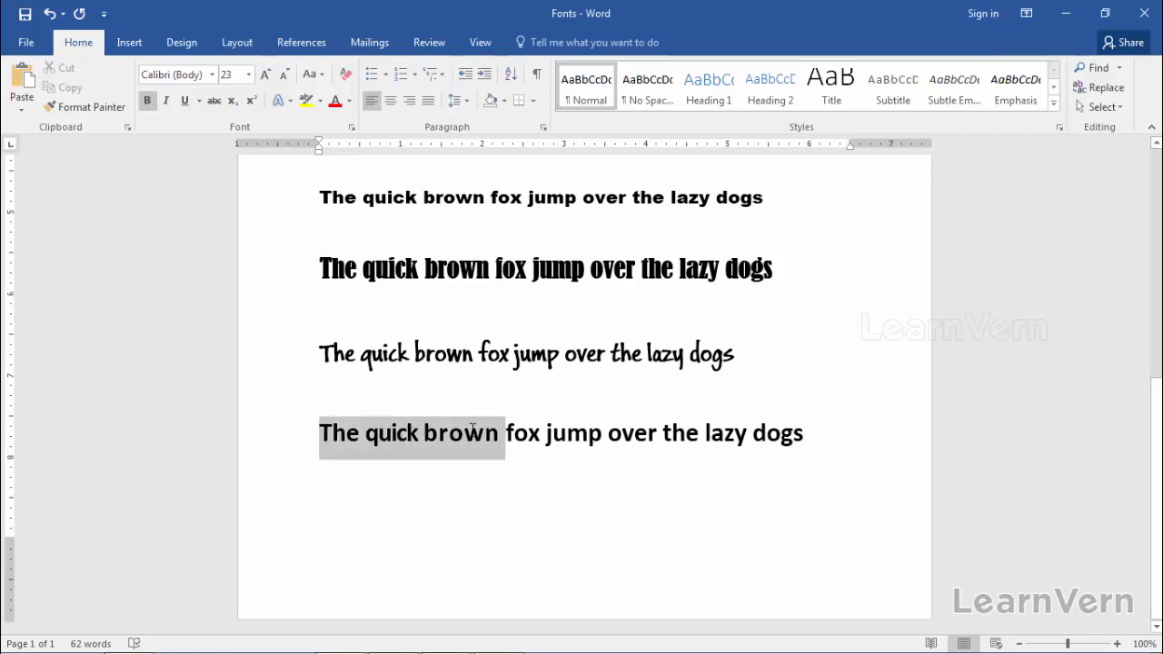
{"action": "left_click", "coordinate": [599, 502]}
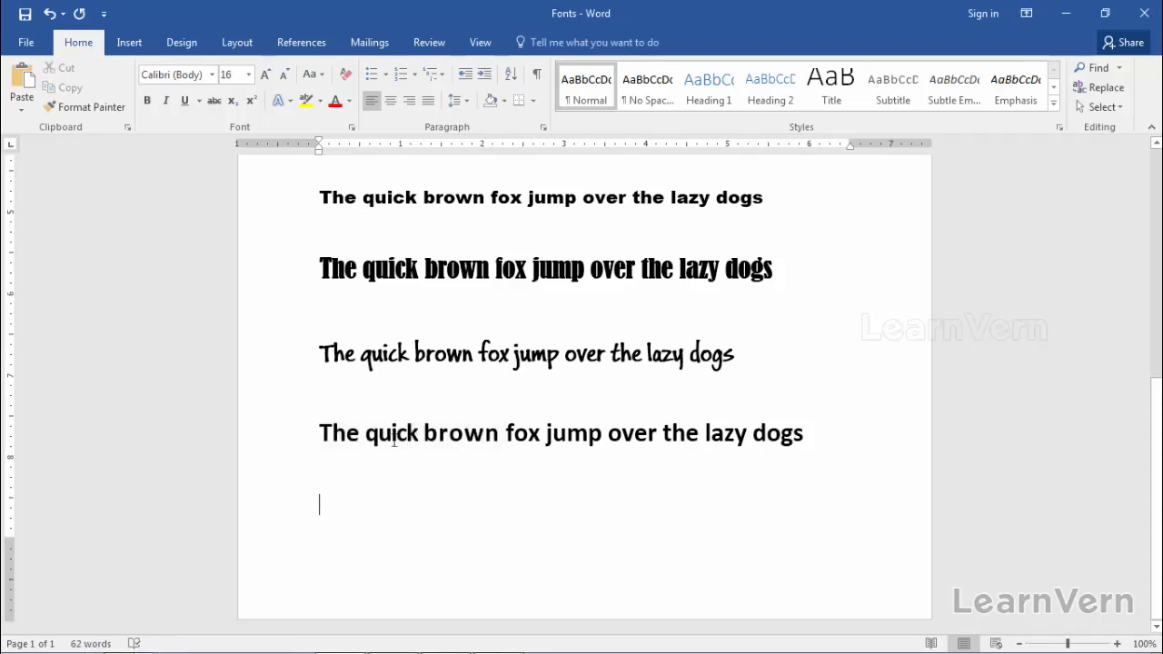
{"action": "left_click", "coordinate": [331, 433]}
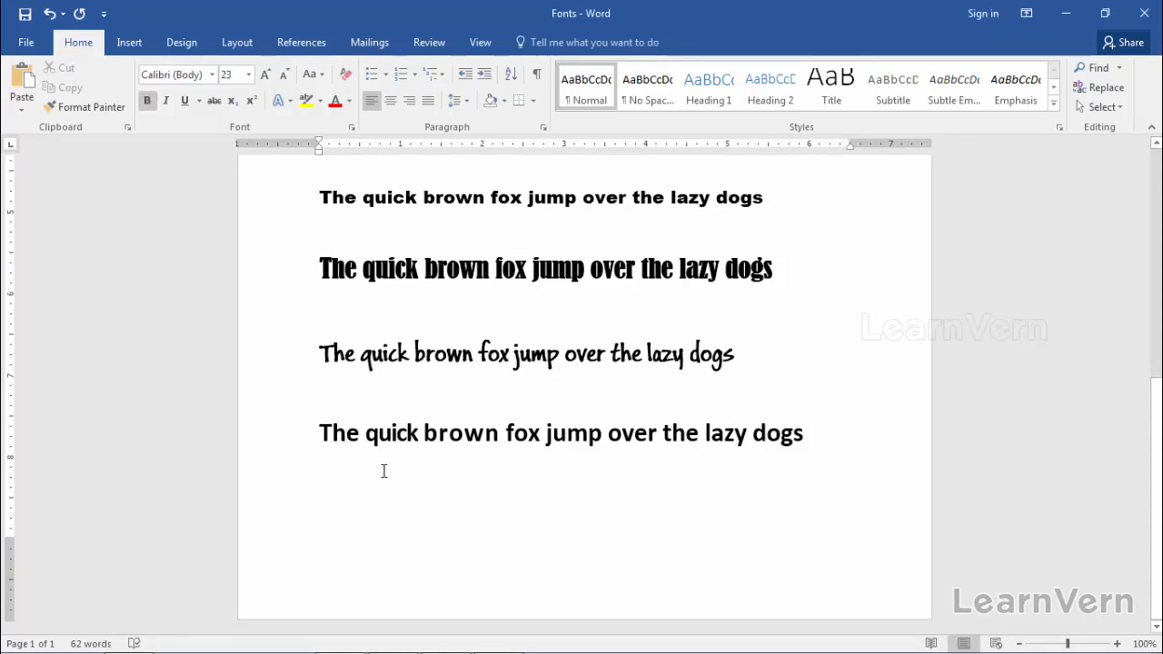
{"action": "double_click", "coordinate": [396, 434]}
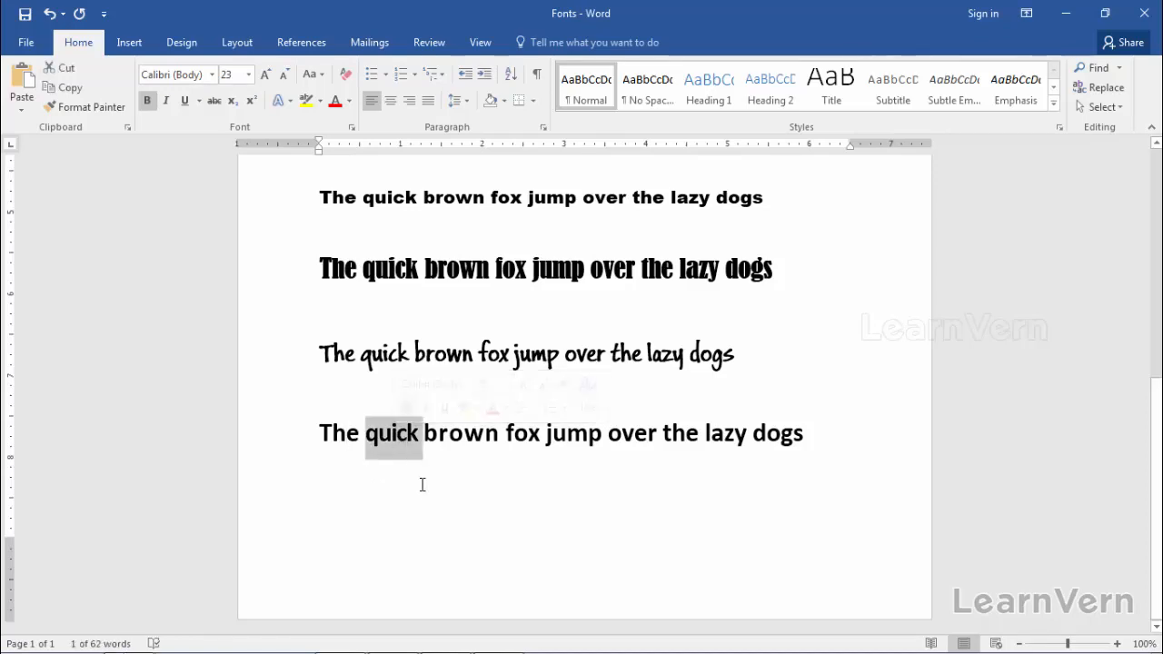
Set the character spacing of the word "brown" in the document's last sentence to Normal in the advanced font settings.
{"action": "double_click", "coordinate": [462, 433]}
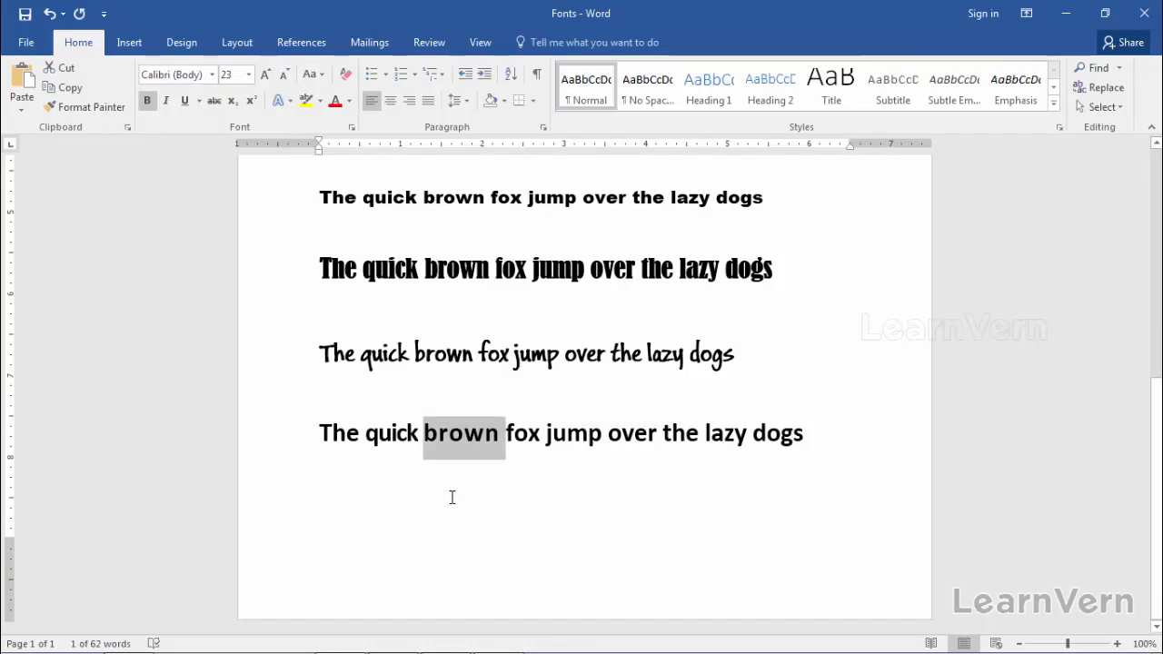
{"action": "left_click", "coordinate": [352, 130]}
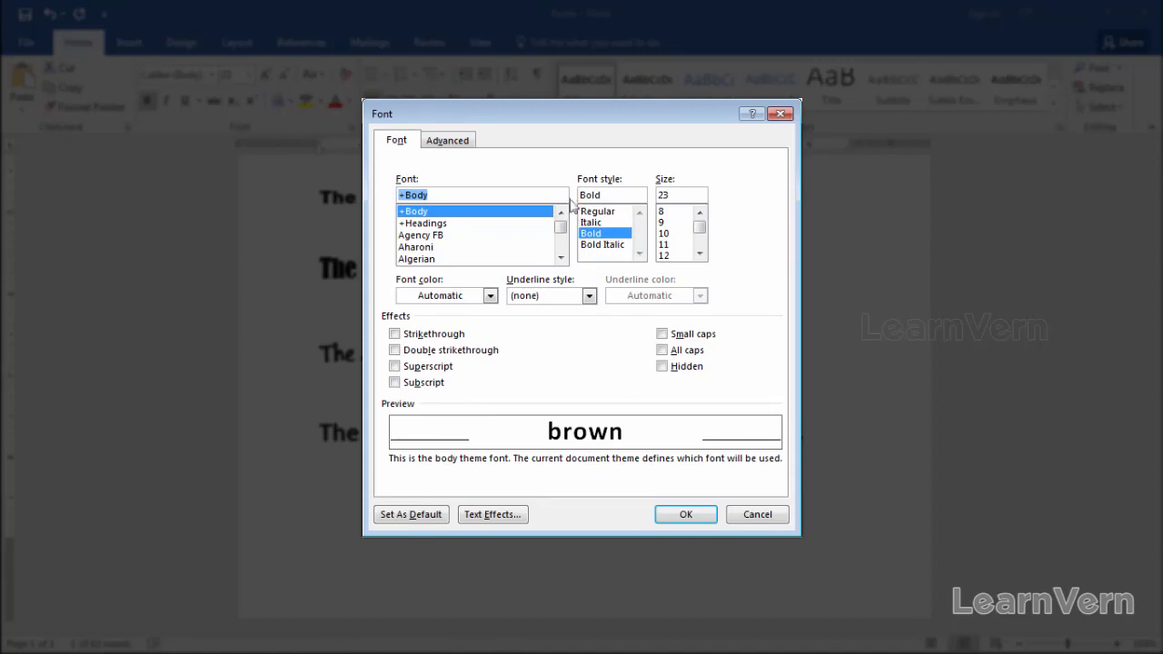
{"action": "left_click", "coordinate": [458, 144]}
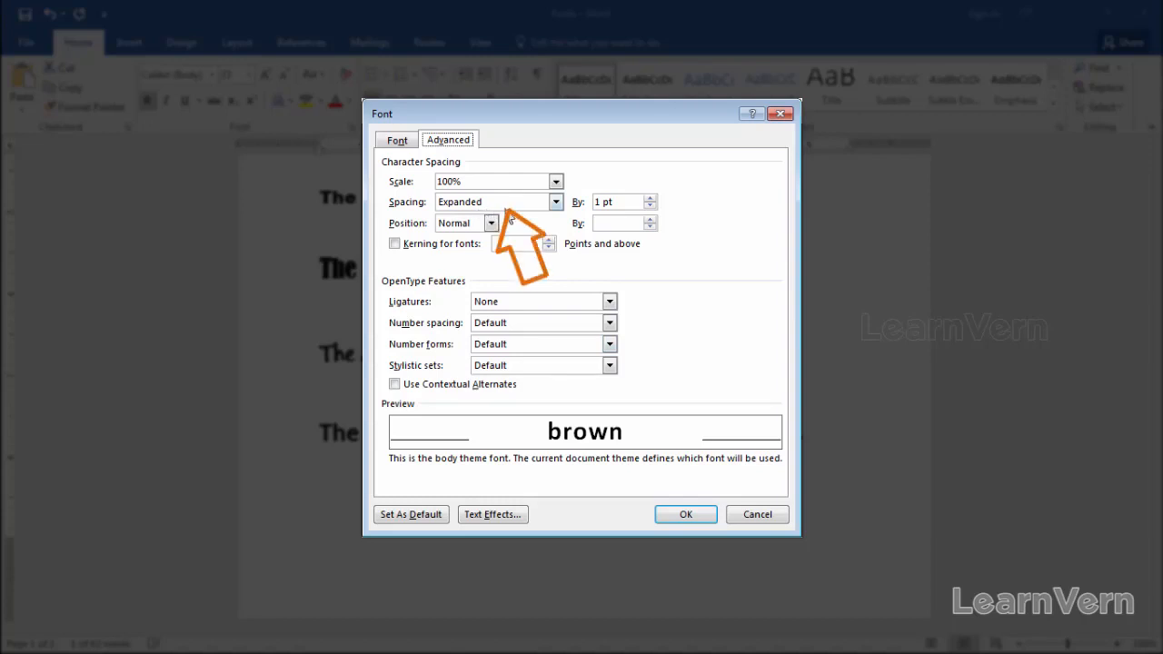
{"action": "left_click", "coordinate": [557, 203]}
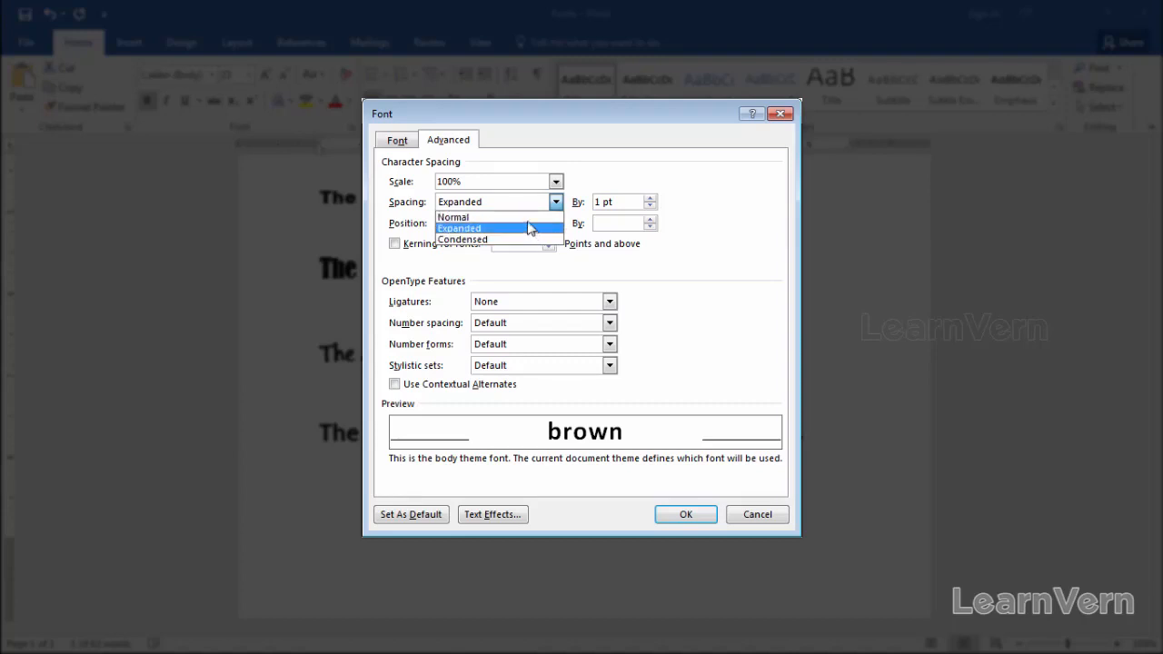
{"action": "left_click", "coordinate": [528, 217]}
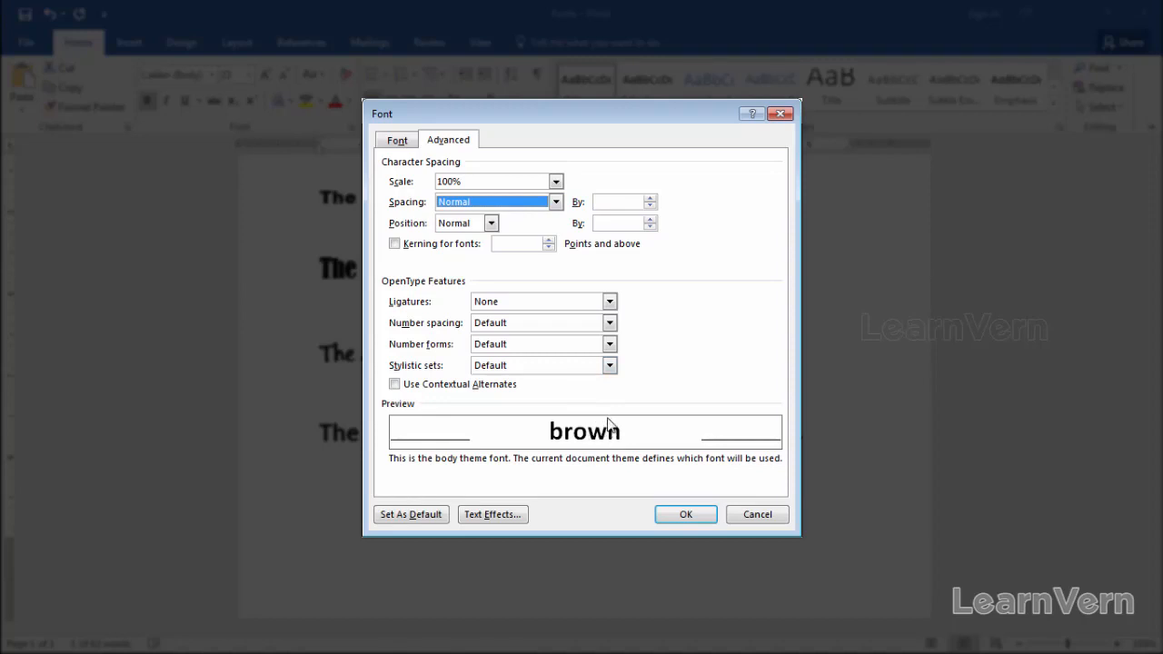
Try Condensed and Expanded character spacing, each by 1 pt, on the selected word "brown".
{"action": "left_click", "coordinate": [555, 202]}
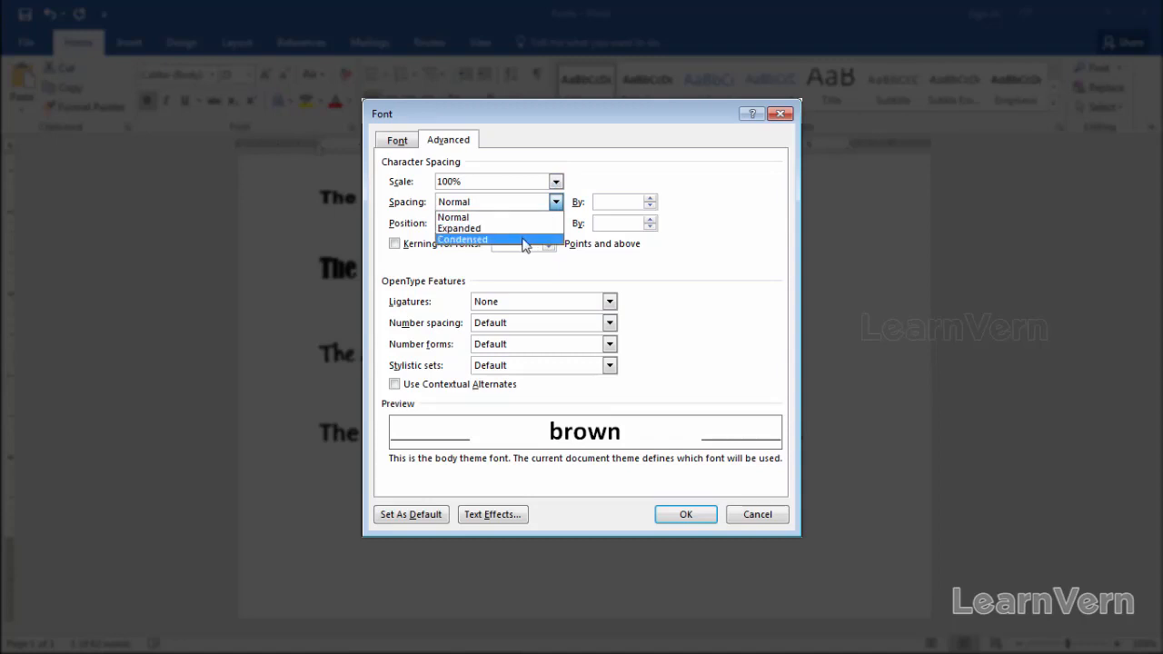
{"action": "left_click", "coordinate": [522, 240]}
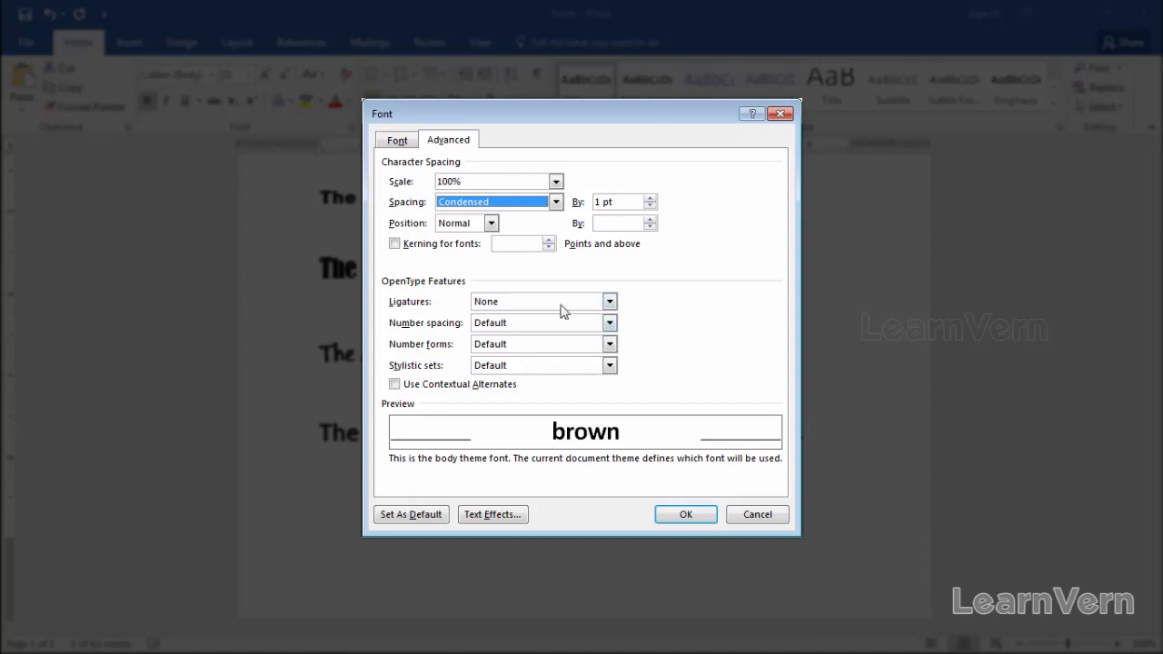
{"action": "left_click", "coordinate": [554, 201]}
{"action": "left_click", "coordinate": [534, 228]}
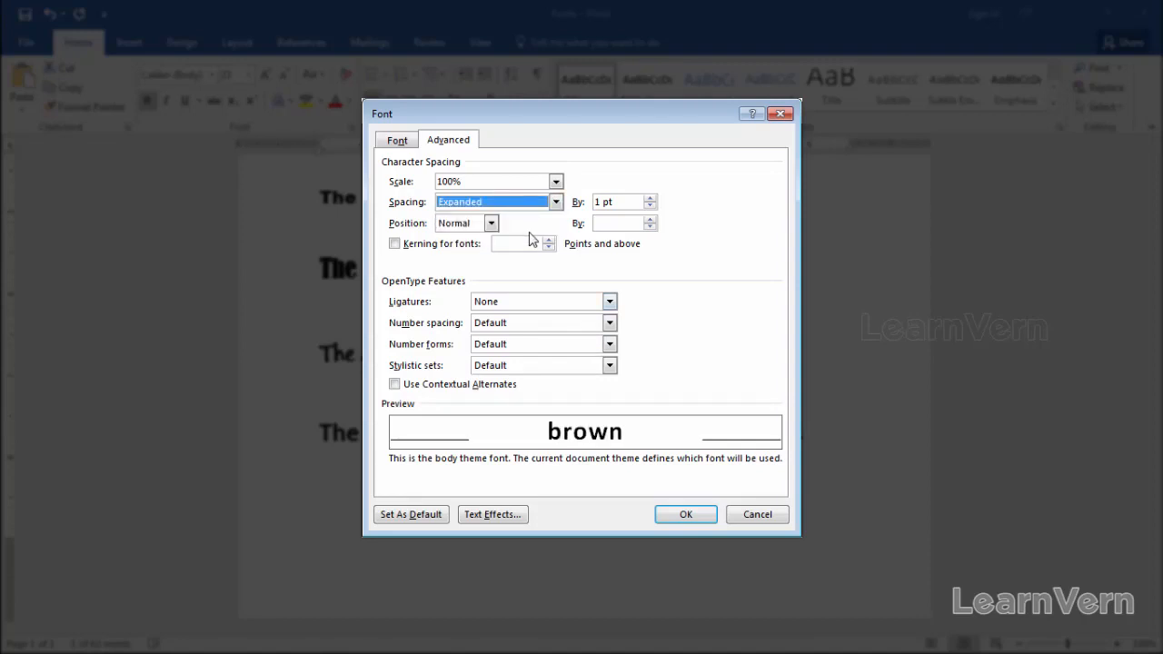
Switch the character spacing of "brown" back to Normal and apply the font settings.
{"action": "left_click", "coordinate": [537, 203]}
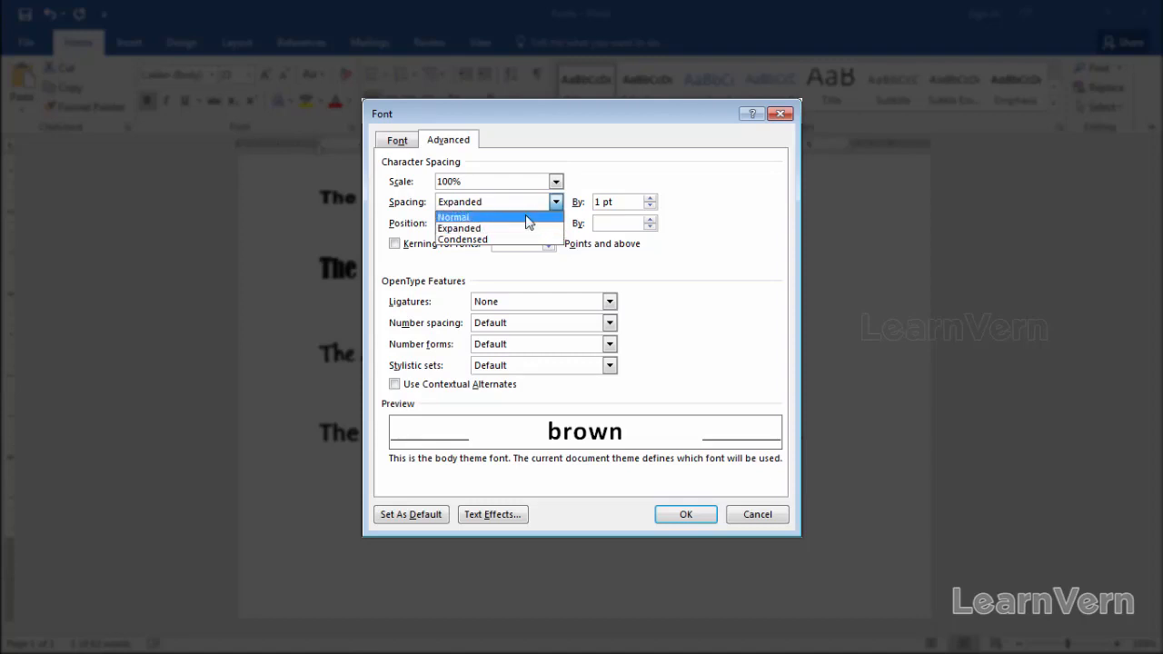
{"action": "left_click", "coordinate": [533, 214]}
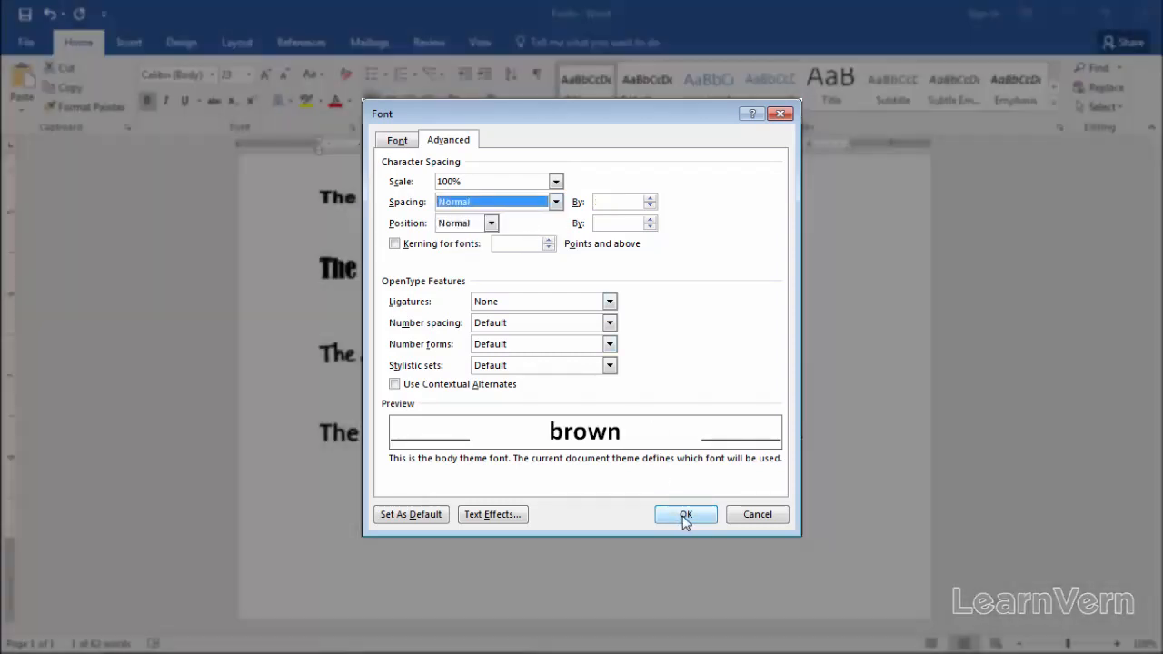
{"action": "left_click", "coordinate": [683, 515]}
{"action": "left_click", "coordinate": [589, 509]}
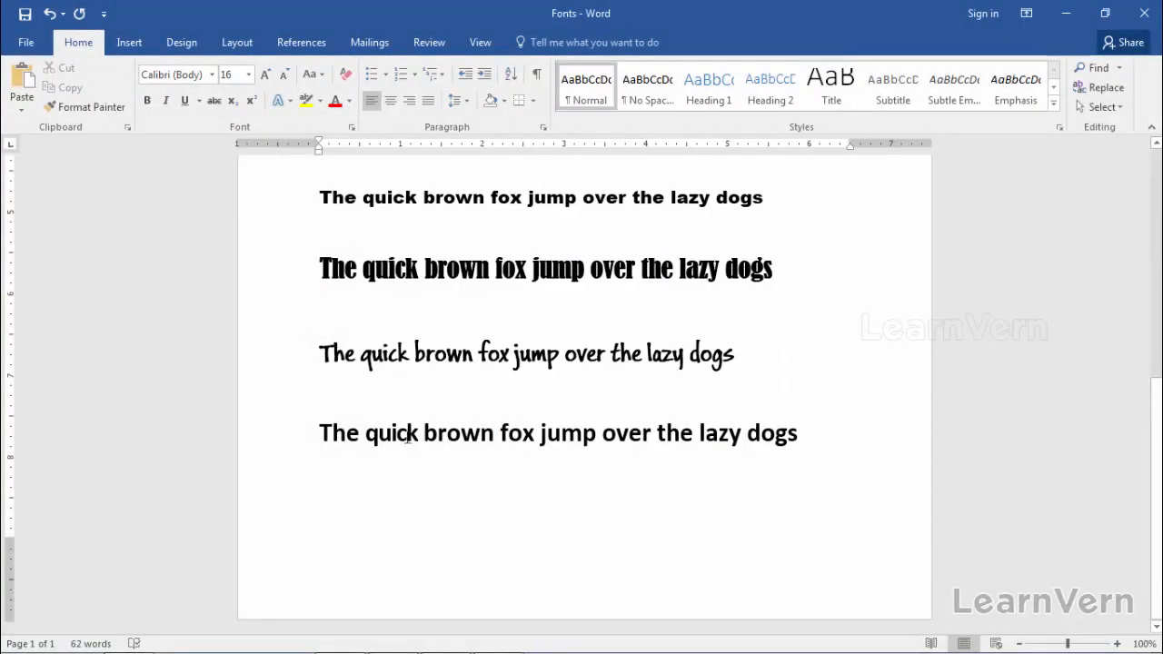
Select the word "quick" in the Buxton Sketch sentence and open its basic font settings.
{"action": "double_click", "coordinate": [468, 441]}
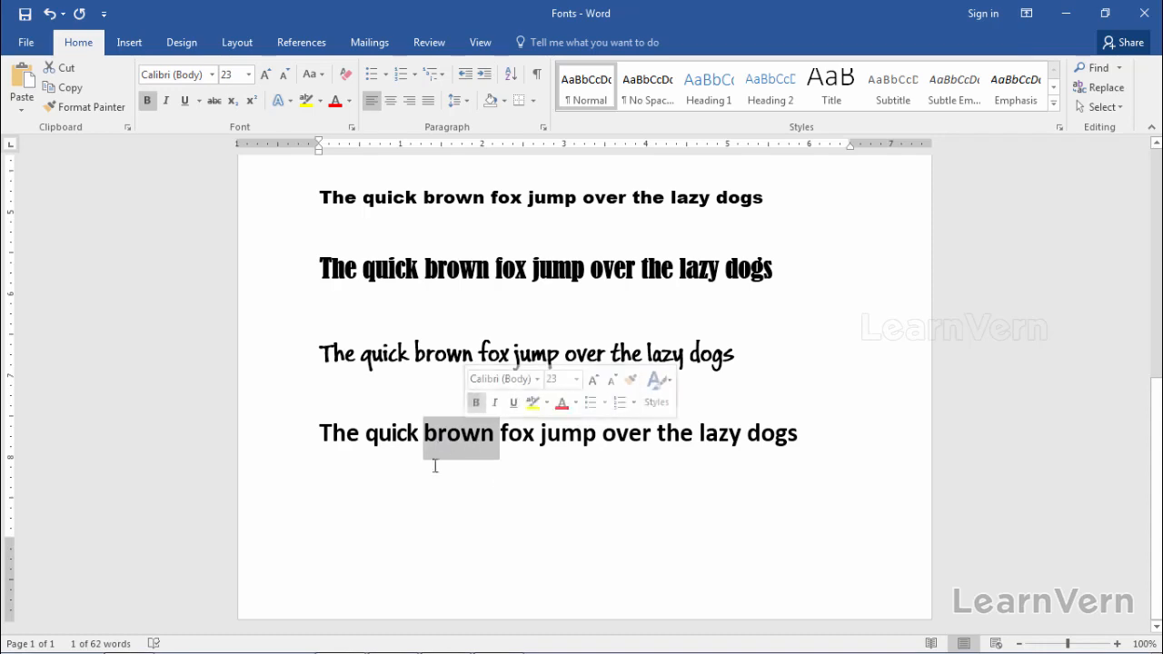
{"action": "left_click", "coordinate": [395, 363]}
{"action": "double_click", "coordinate": [395, 362]}
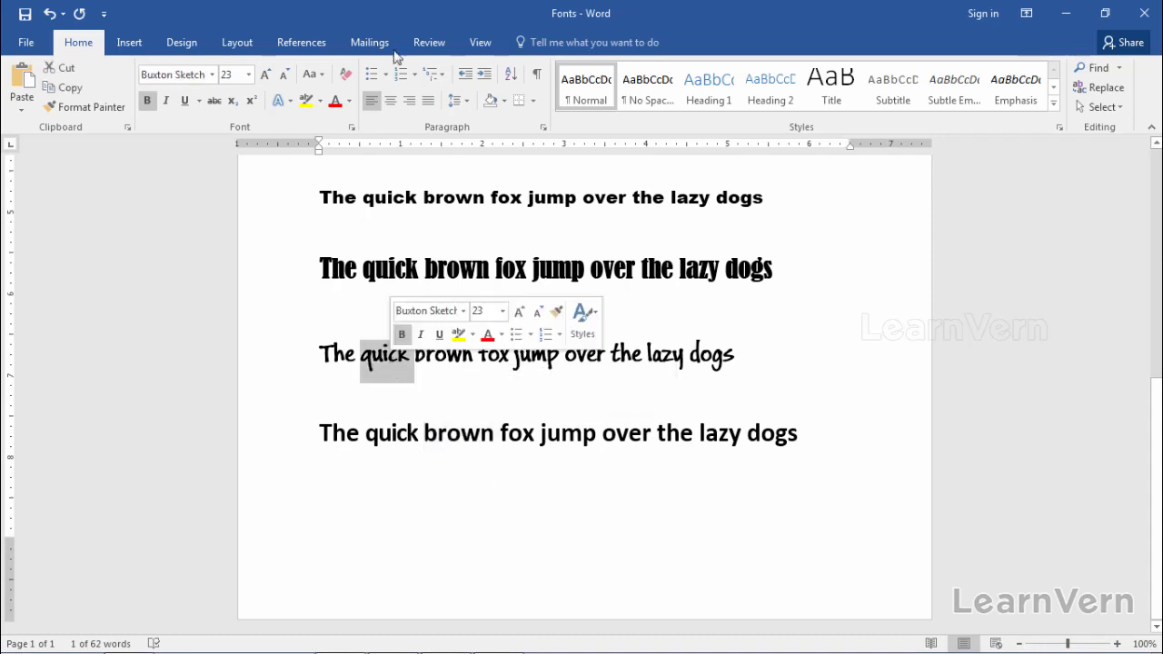
{"action": "left_click", "coordinate": [357, 133]}
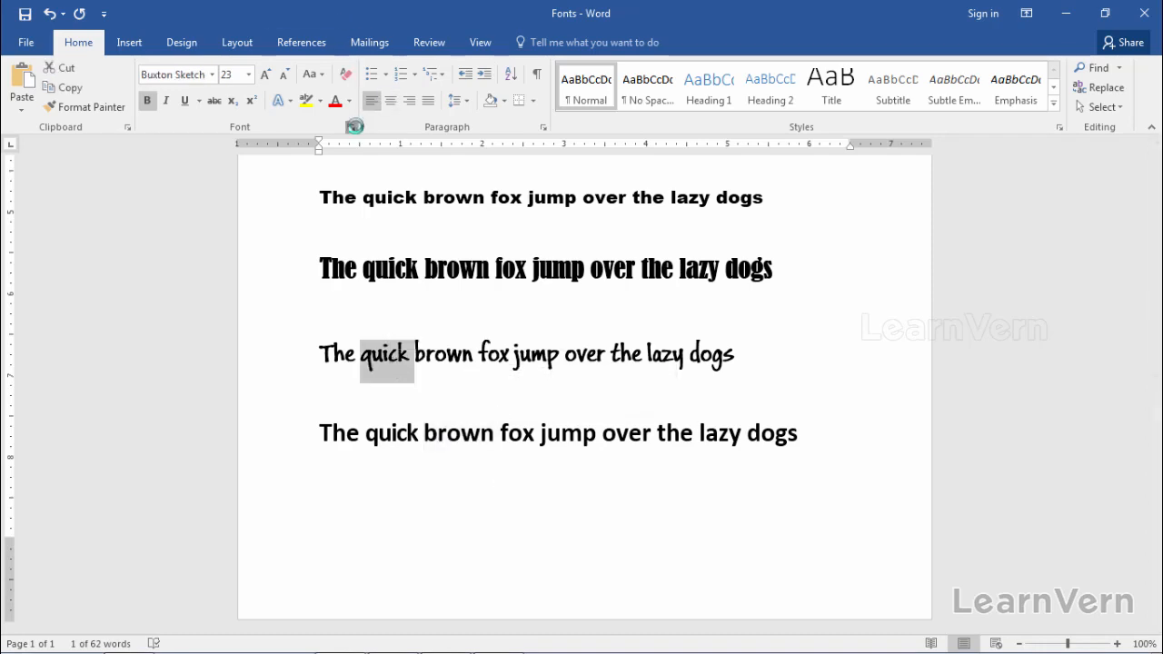
{"action": "left_click", "coordinate": [416, 143]}
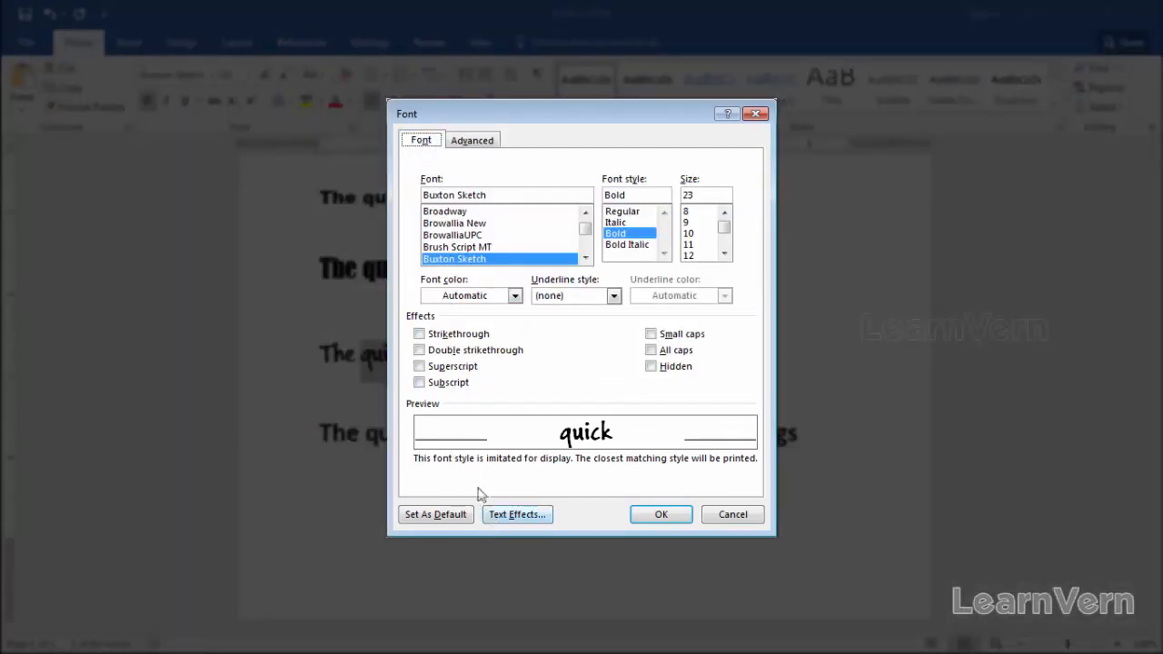
Try the Strikethrough and Double strikethrough effects on the selected word "quick".
{"action": "left_click", "coordinate": [419, 335]}
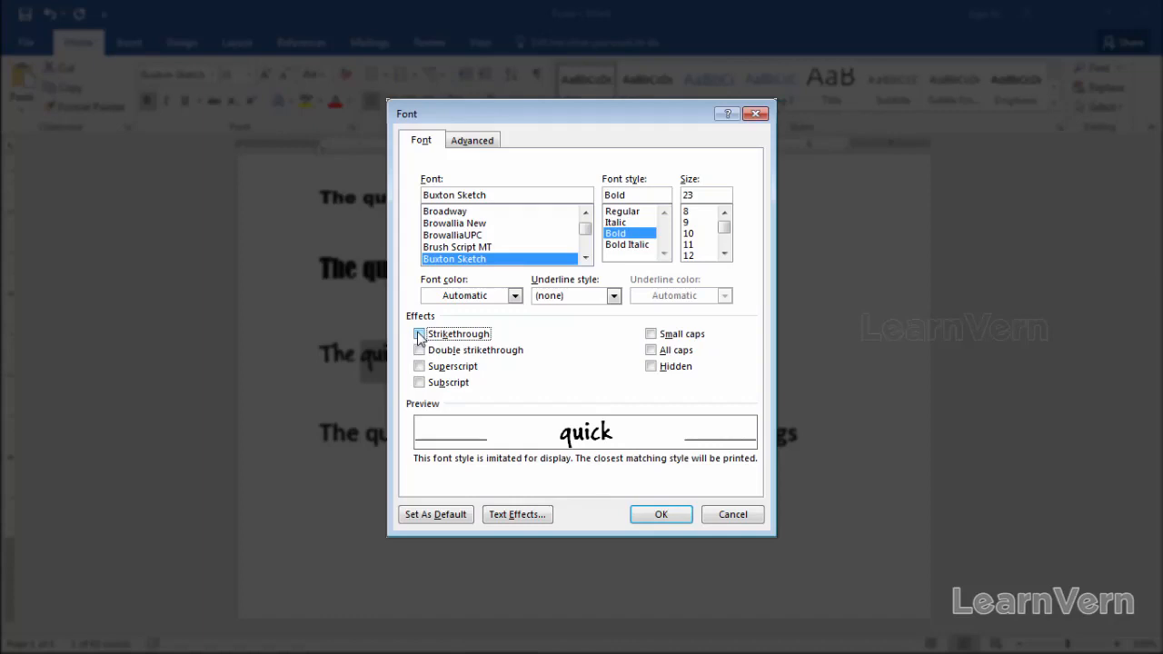
{"action": "left_click", "coordinate": [419, 334]}
{"action": "left_click", "coordinate": [420, 351]}
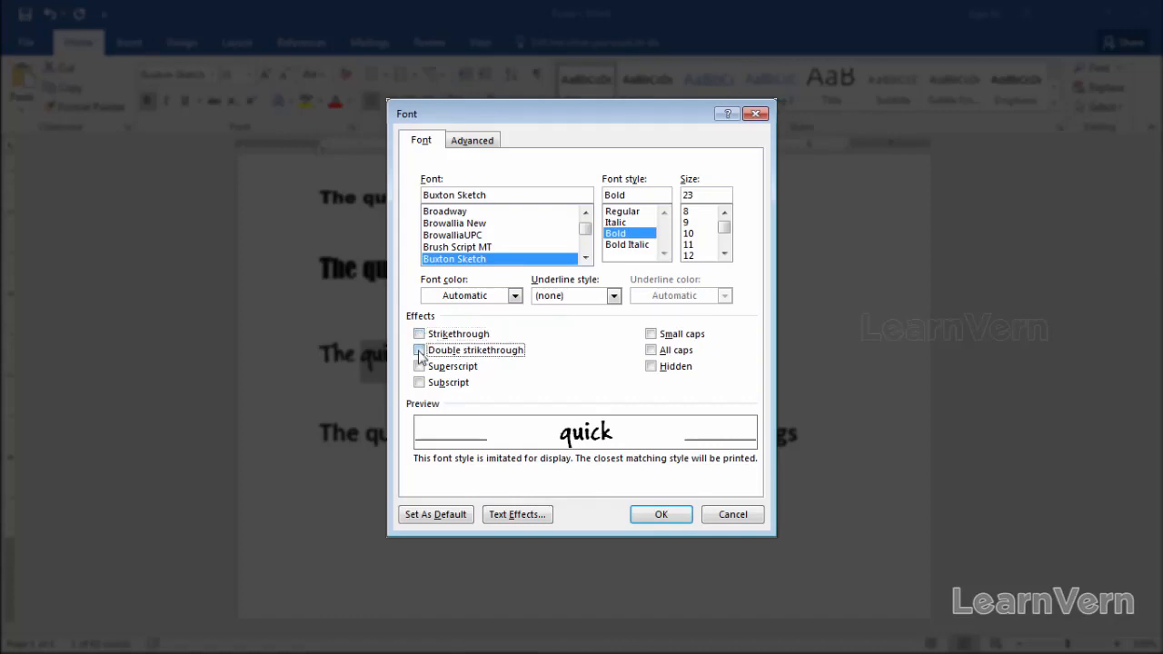
{"action": "left_click", "coordinate": [418, 351]}
{"action": "left_click", "coordinate": [418, 351]}
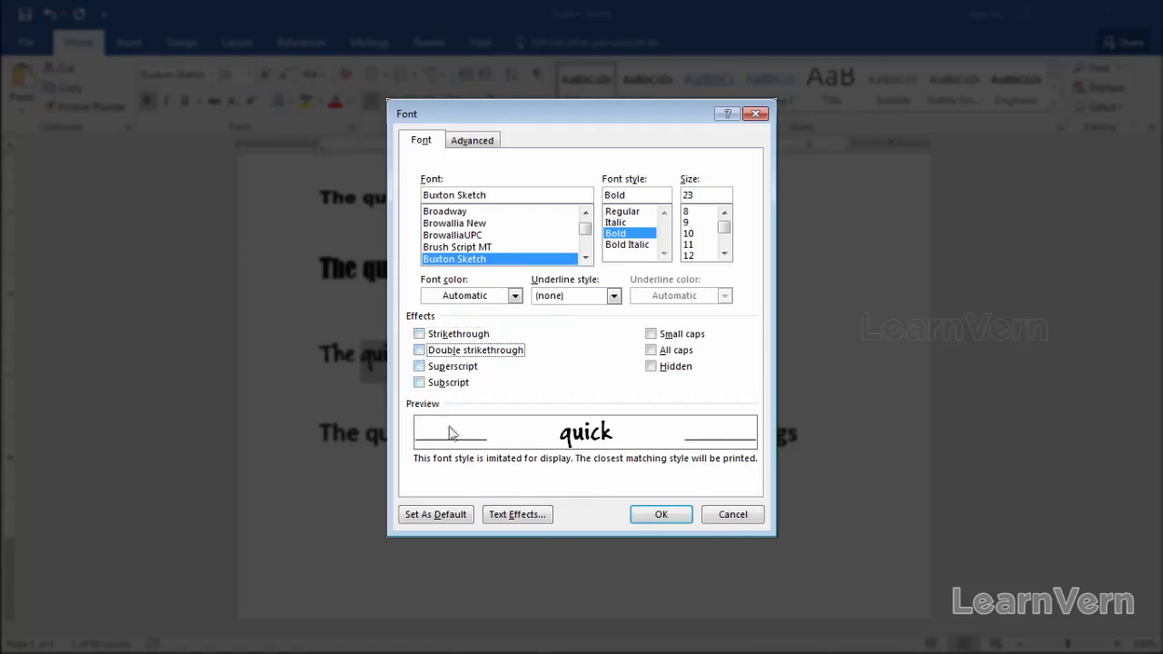
Open the text effects settings for "quick" and examine the Text Fill and Text Outline options.
{"action": "left_click", "coordinate": [513, 514]}
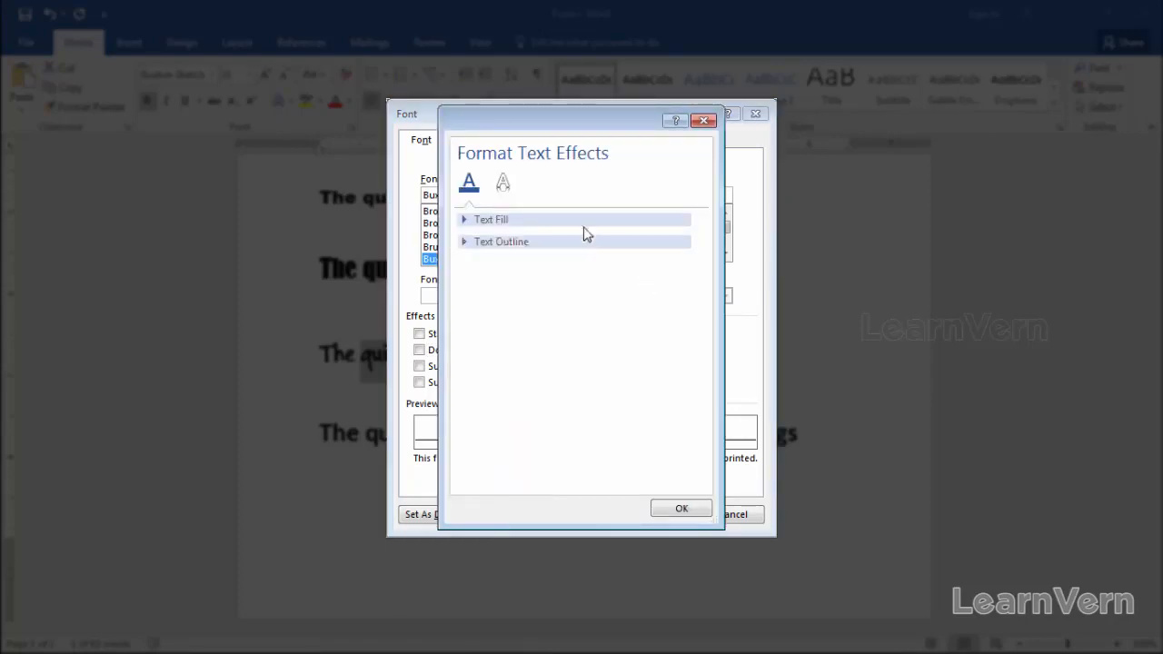
{"action": "left_click", "coordinate": [466, 221]}
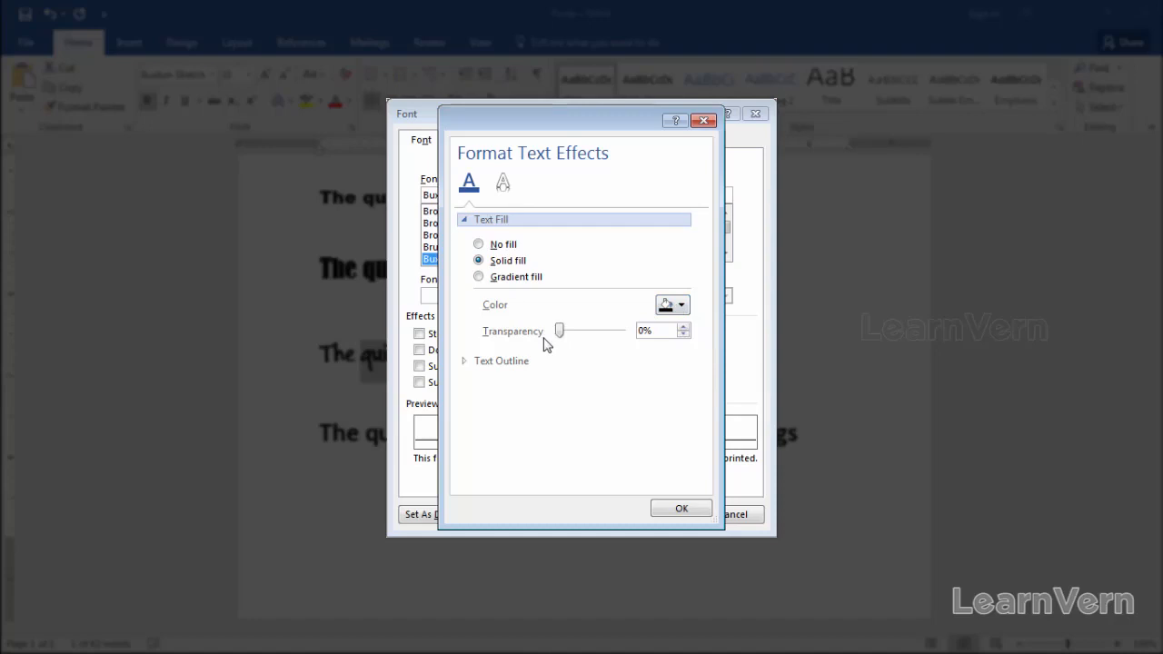
{"action": "mouse_move", "coordinate": [558, 332]}
{"action": "left_mouse_down"}
{"action": "mouse_move", "coordinate": [621, 332]}
{"action": "mouse_move", "coordinate": [558, 334]}
{"action": "left_mouse_up"}
{"action": "left_click", "coordinate": [466, 361]}
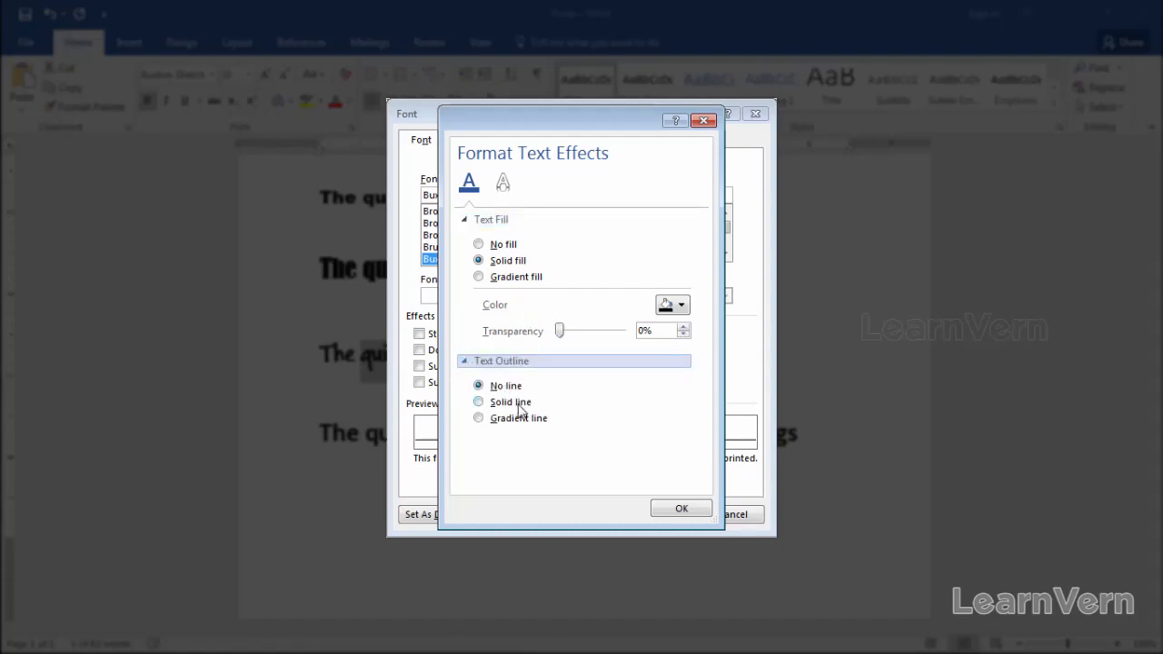
Apply the first Outer shadow preset to the word "quick" in the Buxton Sketch sentence.
{"action": "left_click", "coordinate": [503, 185]}
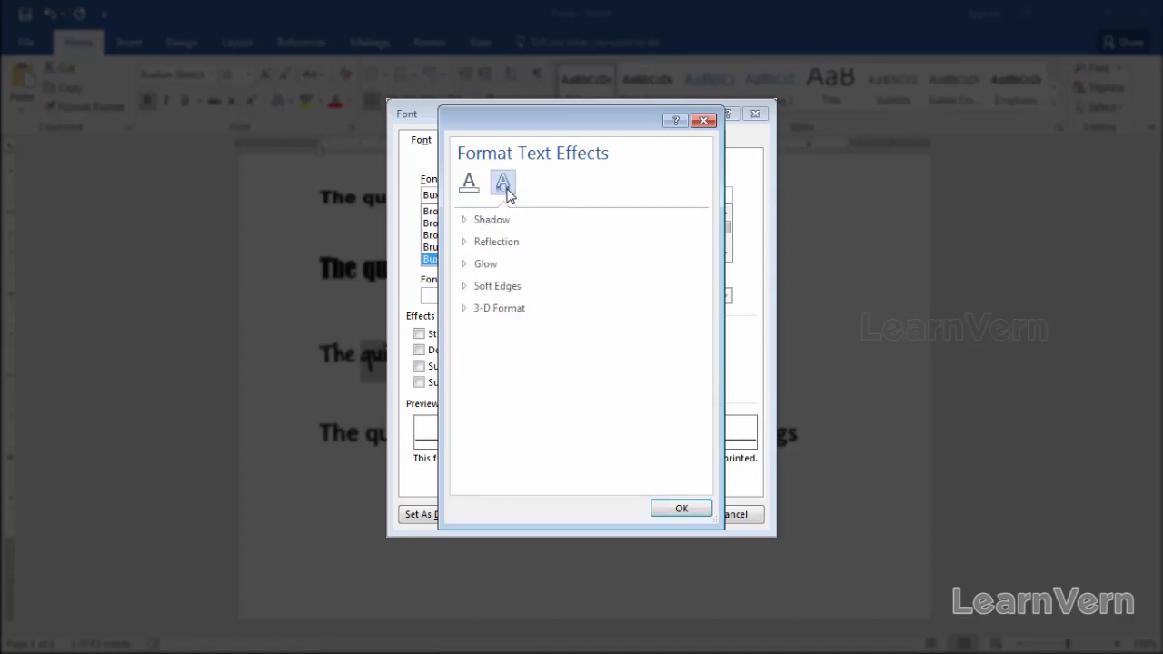
{"action": "left_click", "coordinate": [468, 220]}
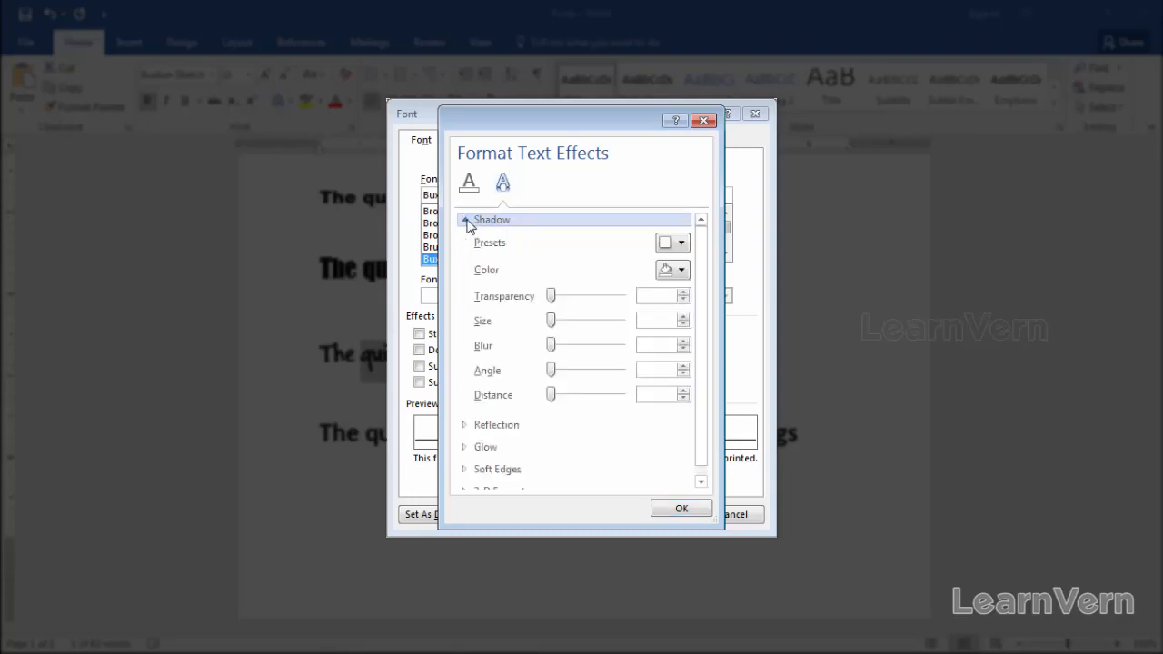
{"action": "left_click", "coordinate": [679, 244]}
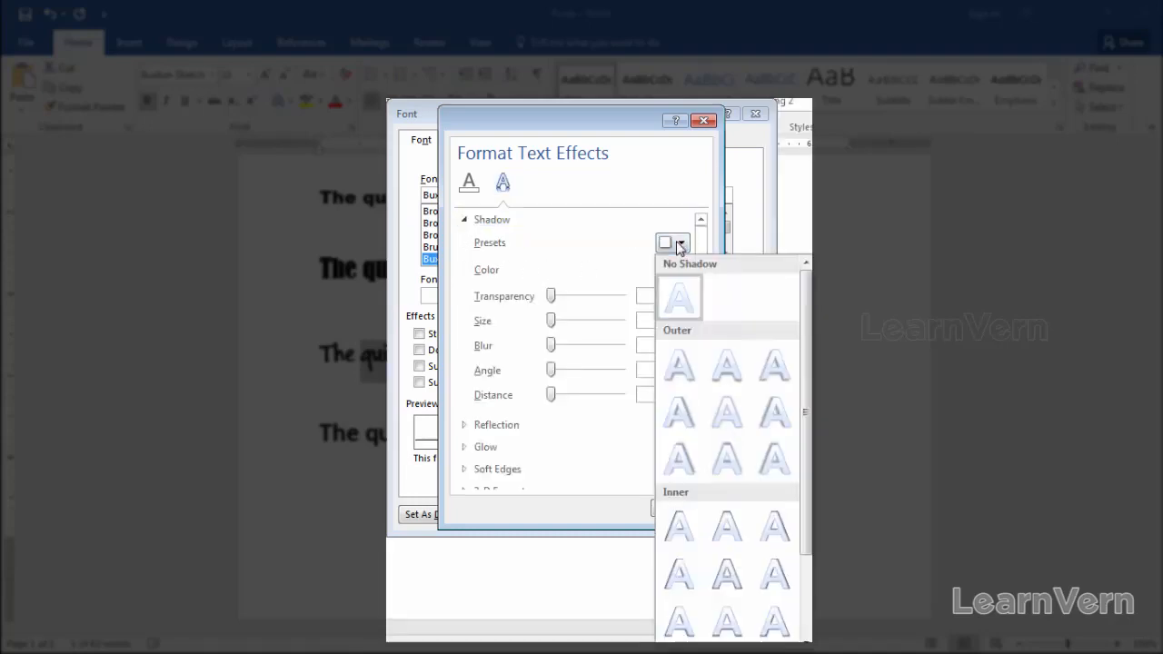
{"action": "left_click", "coordinate": [688, 380]}
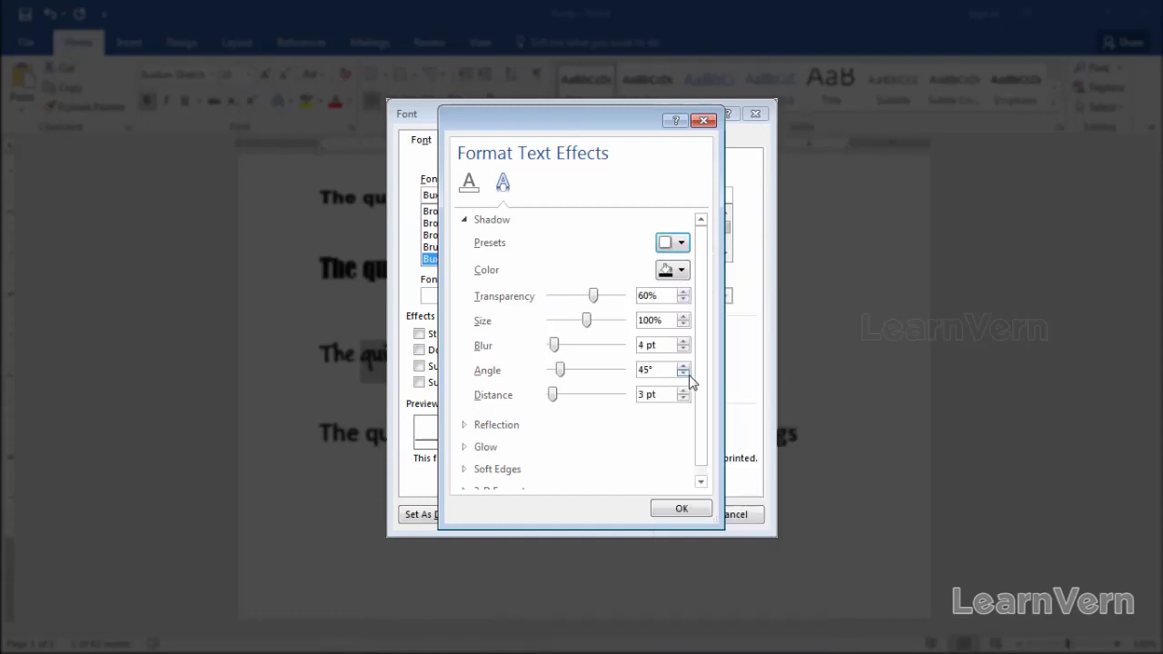
{"action": "left_click", "coordinate": [674, 508]}
{"action": "left_click", "coordinate": [660, 514]}
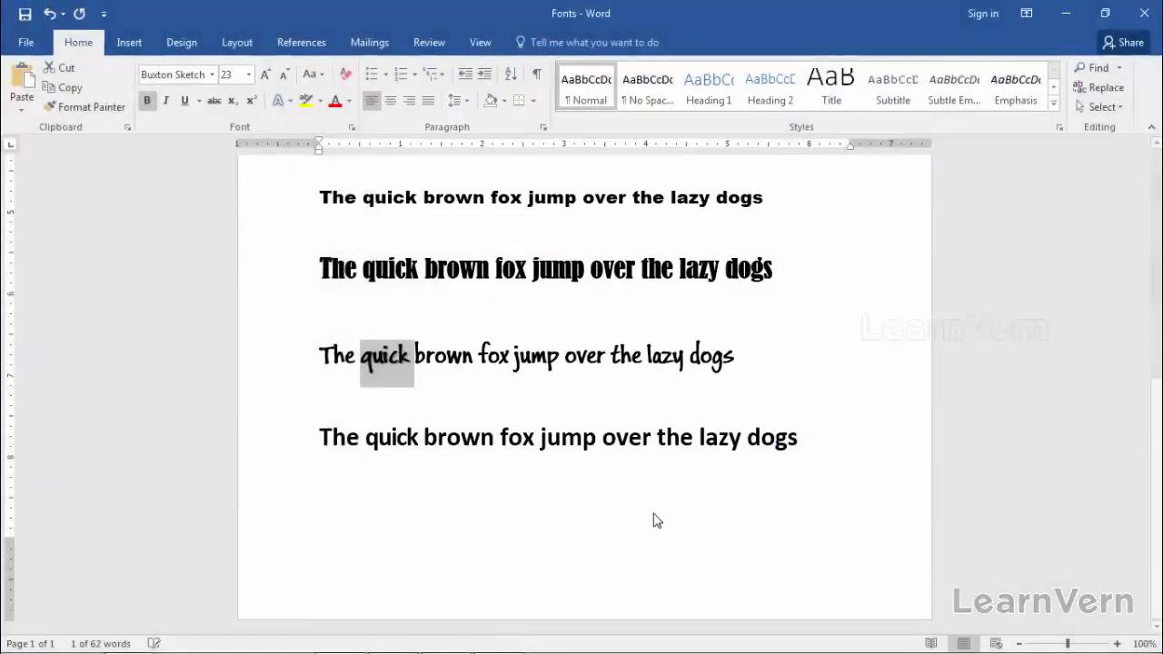
{"action": "left_click", "coordinate": [579, 501]}
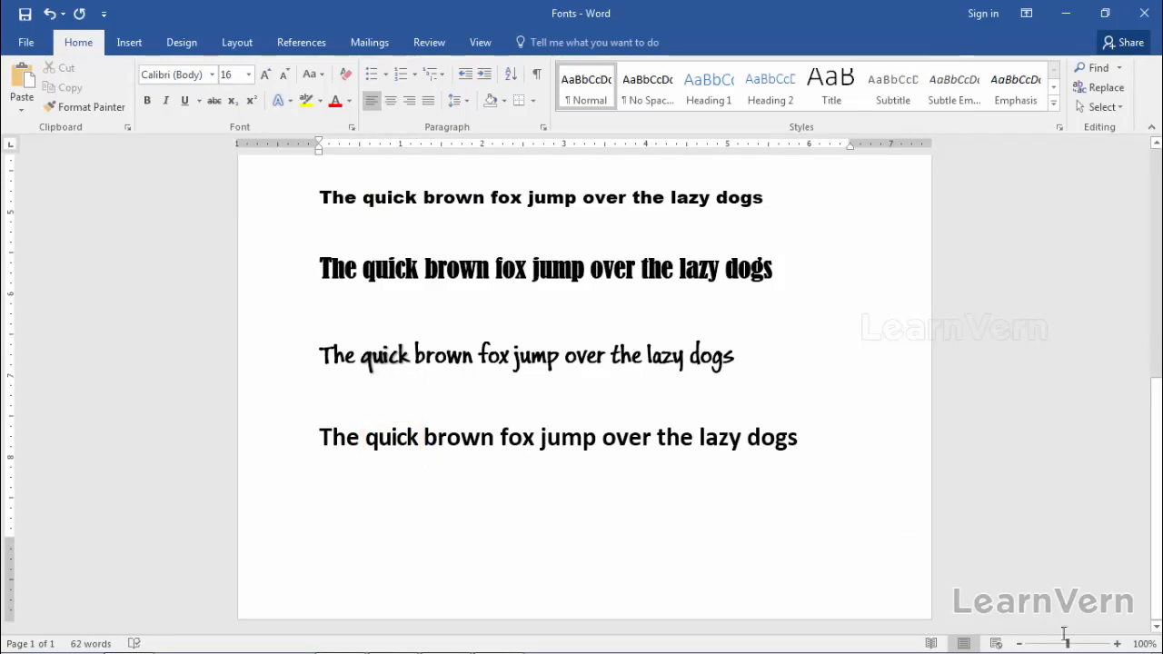
Inspect the shadow on "quick" up close and reopen the font settings for that word.
{"action": "left_click_drag", "start_coordinate": [1066, 643], "coordinate": [1084, 644]}
{"action": "scroll", "coordinate": [436, 282], "scroll_direction": "up", "scroll_amount": 3}
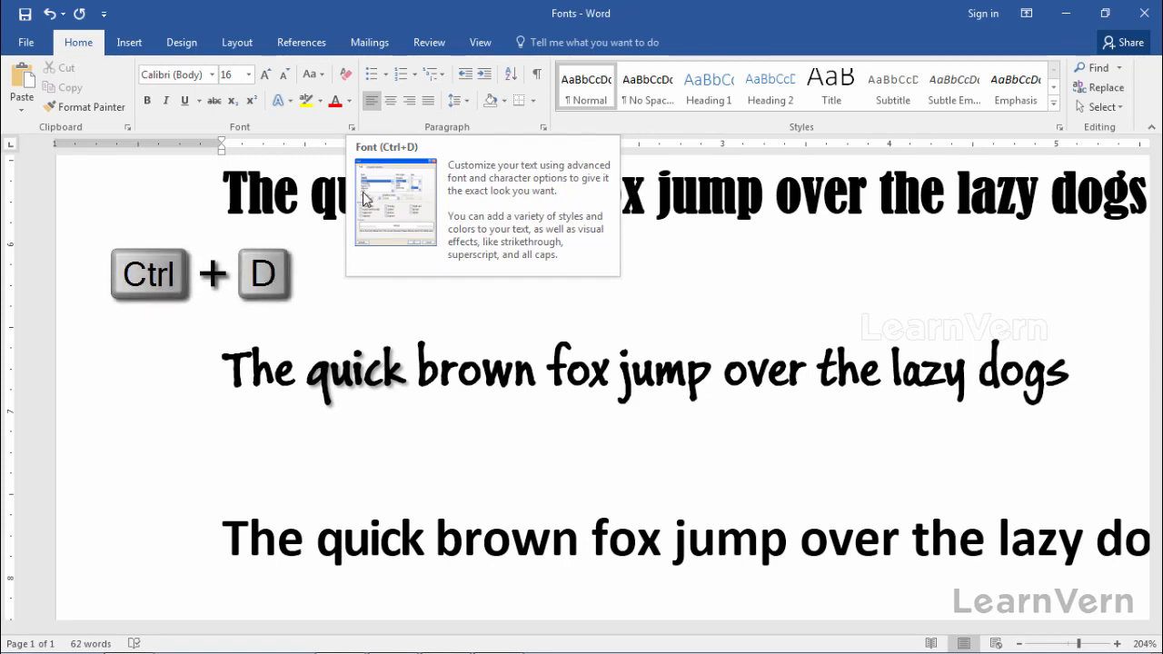
{"action": "left_click", "coordinate": [361, 372]}
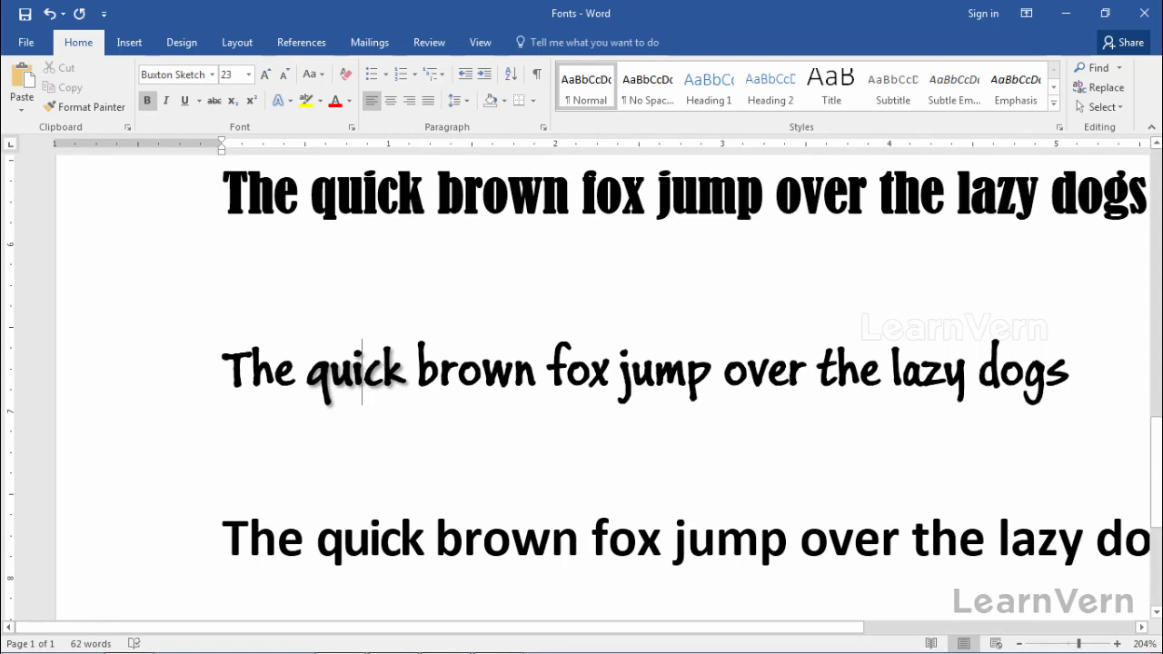
{"action": "key", "text": "ctrl+d"}
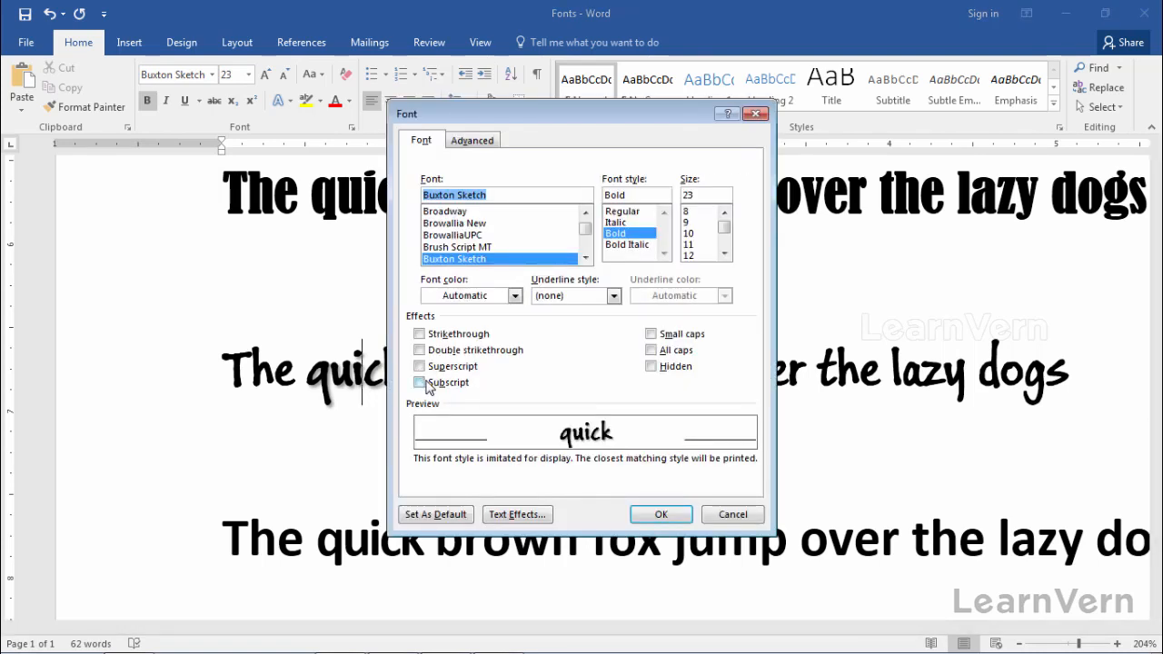